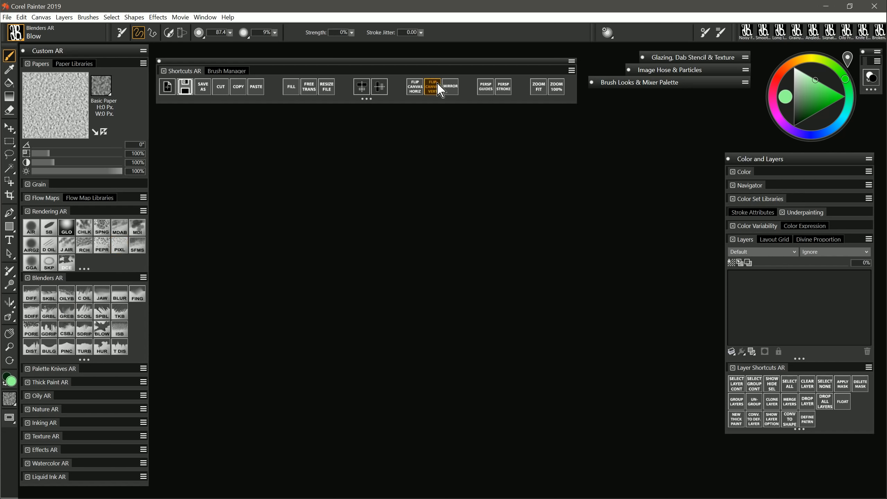
# Briefly expand and collapse the Glazing, Dab Stencil & Texture, Image Hose & Particles and Brush Looks & Mixer Palette groups to examine them.
pyautogui.click(684, 58)
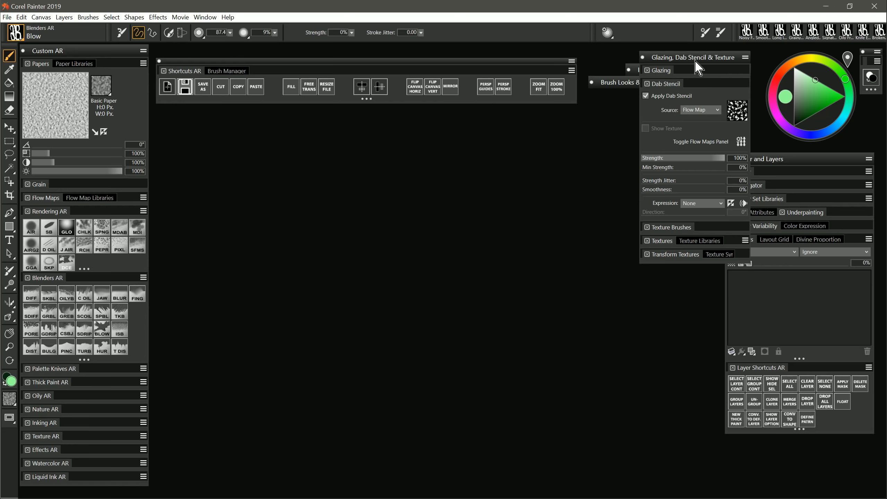
pyautogui.click(698, 58)
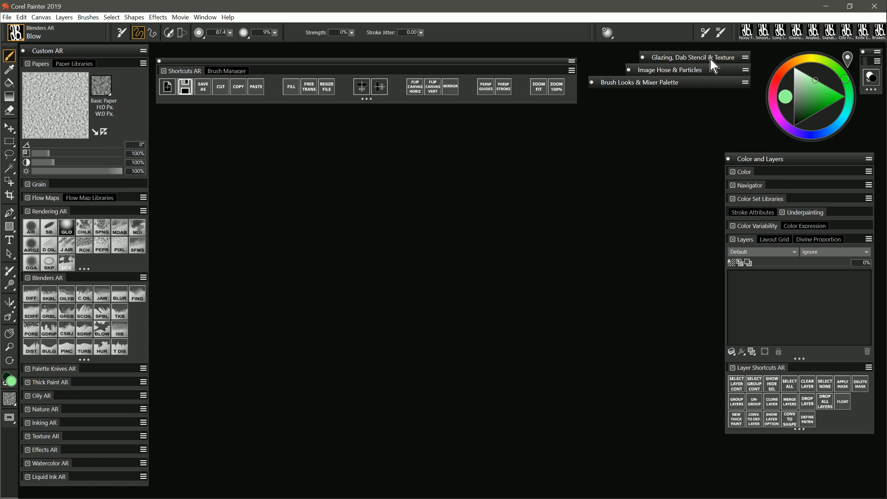
pyautogui.click(665, 84)
pyautogui.click(664, 84)
pyautogui.click(669, 71)
pyautogui.click(671, 71)
pyautogui.click(667, 84)
pyautogui.click(672, 83)
# Move the floating color wheel slightly away from the small color toggle palette and try out the color toggle.
pyautogui.moveTo(825, 77)
pyautogui.mouseDown()
pyautogui.moveTo(485, 200)
pyautogui.moveTo(820, 79)
pyautogui.mouseUp()
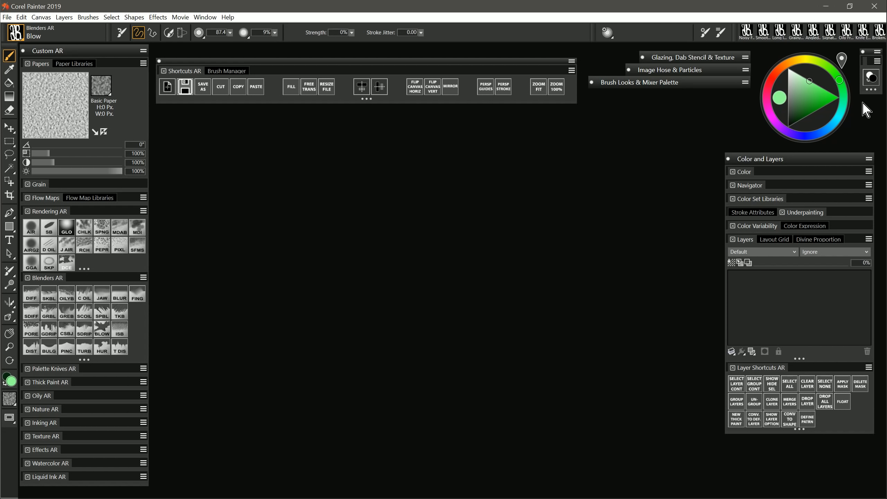
pyautogui.click(871, 78)
pyautogui.click(872, 78)
pyautogui.click(872, 78)
pyautogui.click(872, 78)
# Expand the Color Set Libraries panel and adjust its height to fit the Value Scale swatches.
pyautogui.click(771, 200)
pyautogui.moveTo(796, 239)
pyautogui.mouseDown()
pyautogui.moveTo(797, 255)
pyautogui.moveTo(802, 247)
pyautogui.mouseUp()
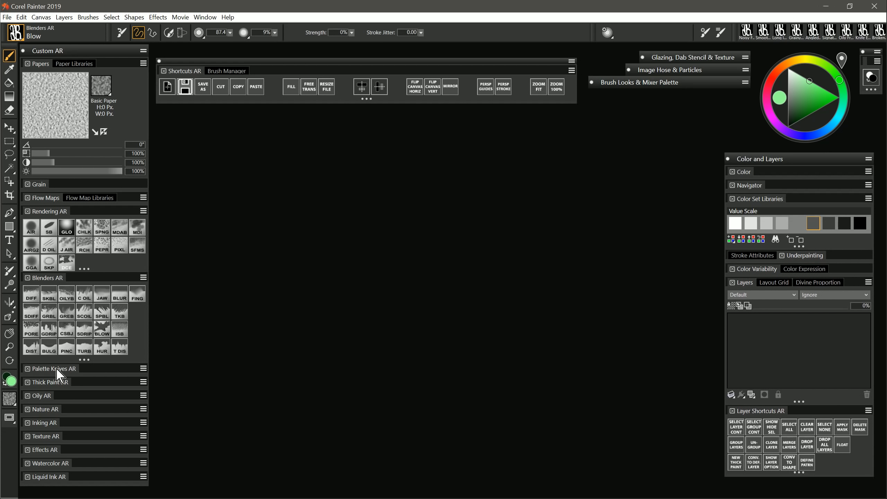
# Expand the Palette Knives AR palette and enlarge it to show both rows of brushes.
pyautogui.click(56, 370)
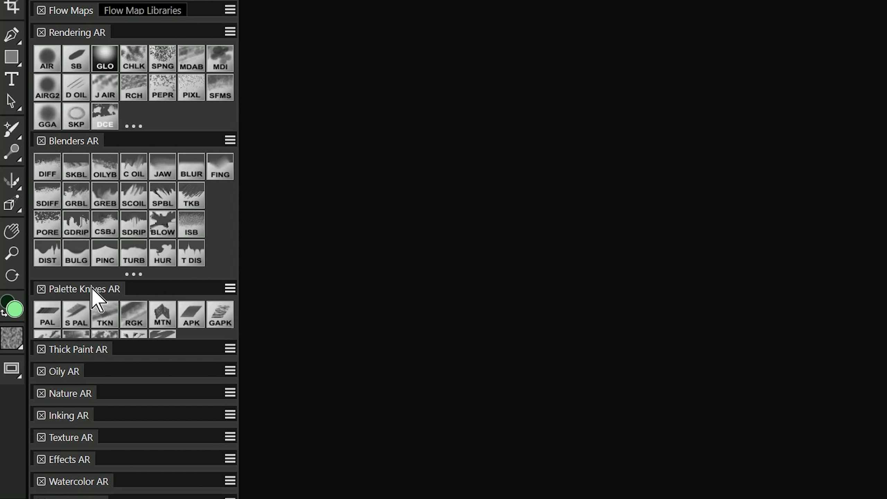
pyautogui.click(90, 289)
pyautogui.click(92, 290)
pyautogui.moveTo(119, 338)
pyautogui.mouseDown()
pyautogui.moveTo(118, 374)
pyautogui.moveTo(123, 364)
pyautogui.mouseUp()
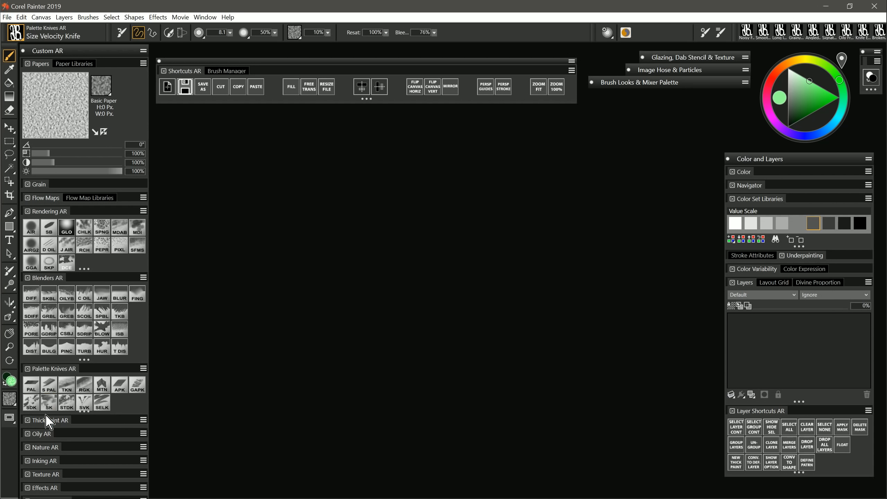
# Collapse the Palette Knives AR, Papers and Blenders AR panels.
pyautogui.click(52, 369)
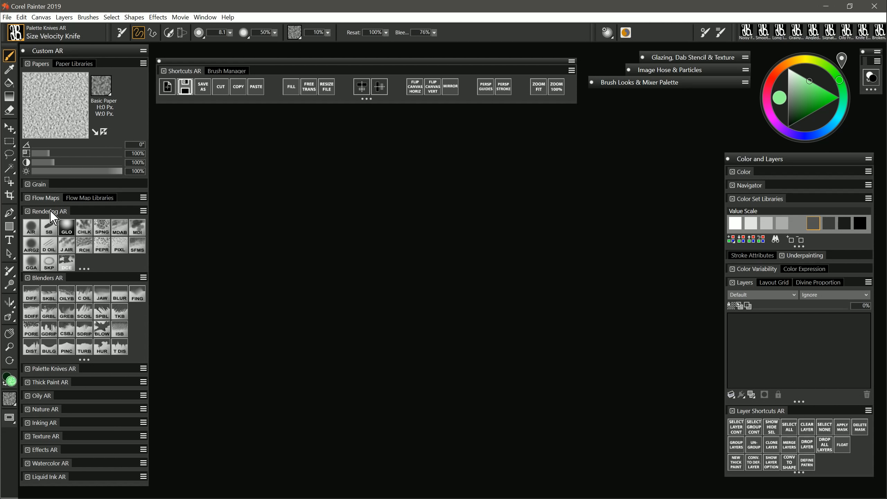
pyautogui.click(41, 64)
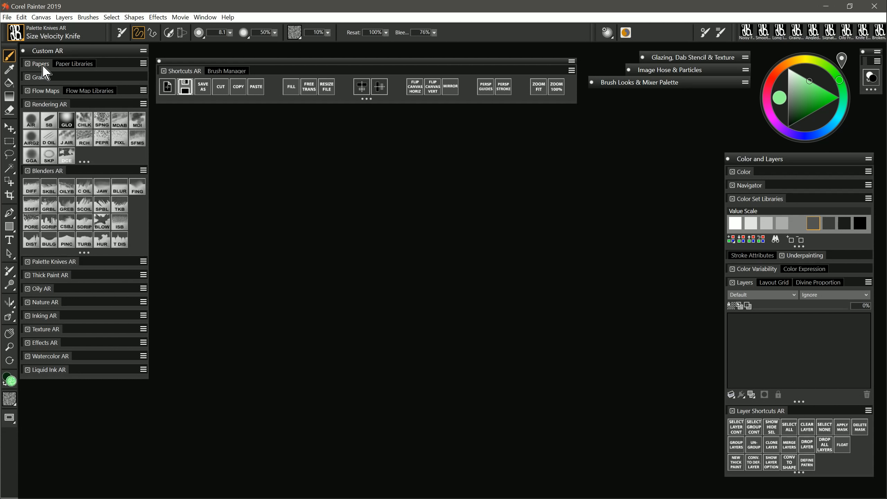
pyautogui.click(48, 171)
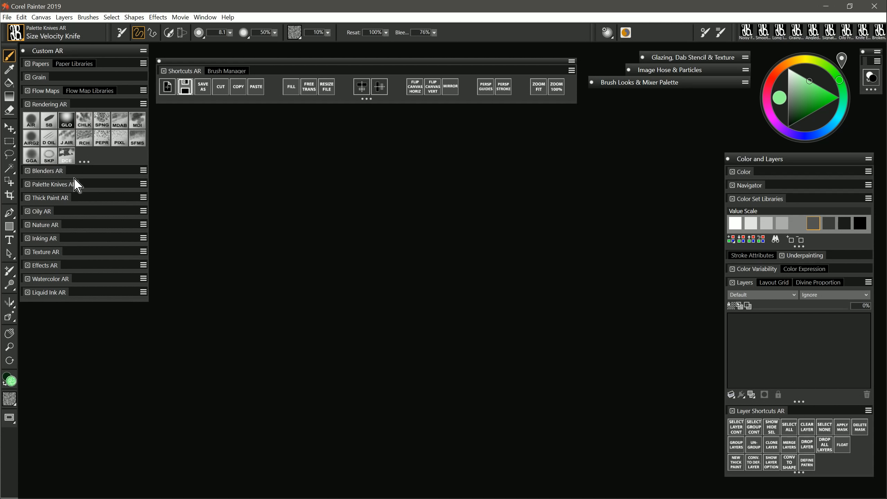
# Expand the Texture AR palette to show both rows of brushes and reorder it above Inking AR.
pyautogui.click(49, 251)
pyautogui.moveTo(85, 279)
pyautogui.mouseDown()
pyautogui.moveTo(87, 315)
pyautogui.moveTo(93, 295)
pyautogui.mouseUp()
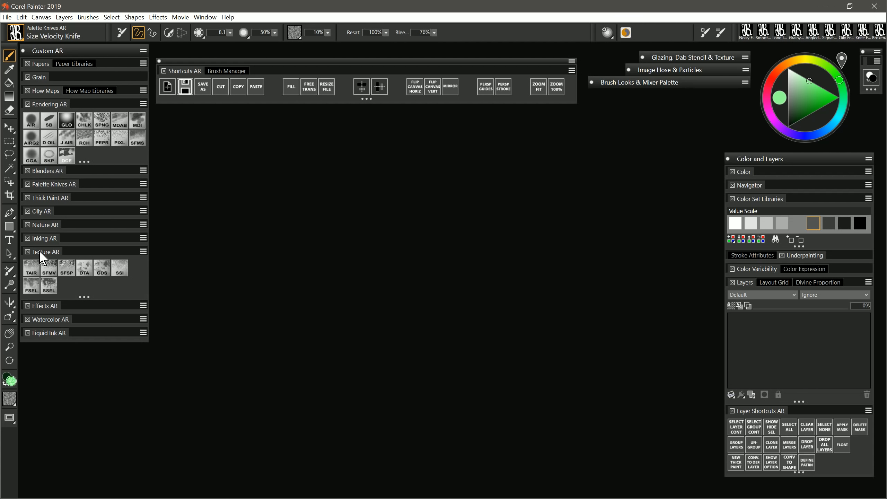
pyautogui.moveTo(42, 257); pyautogui.dragTo(69, 236)
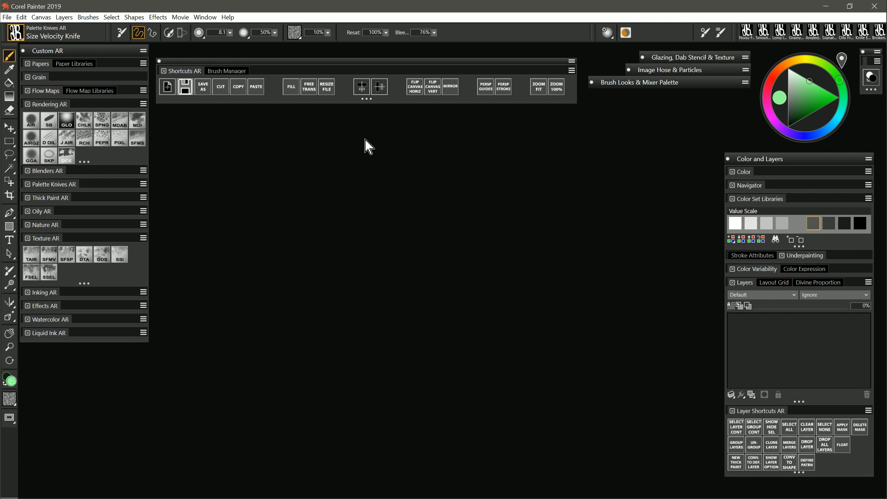
# Look over the list of available workspace layouts.
pyautogui.click(211, 18)
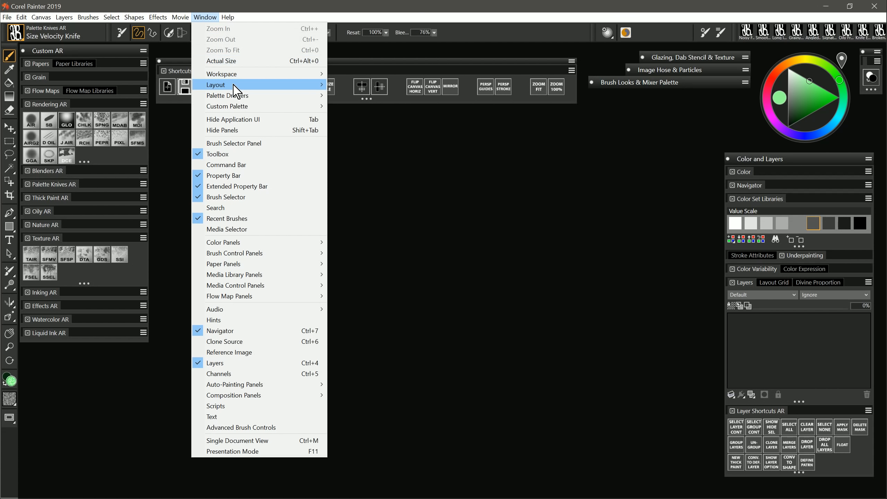
pyautogui.moveTo(241, 84)
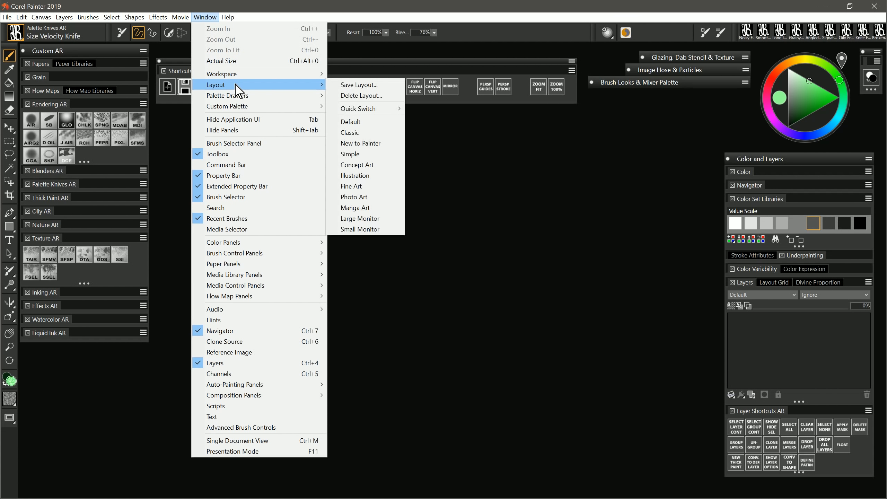
pyautogui.click(360, 230)
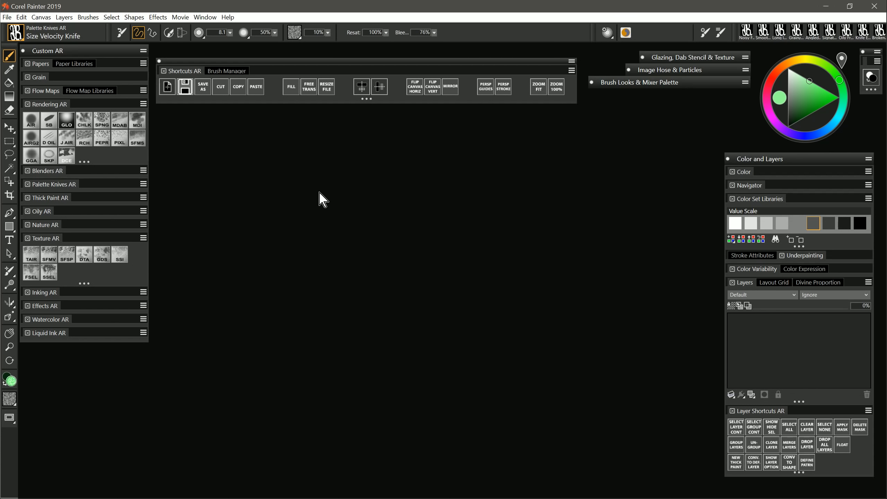
# Browse the brush categories and the available brush libraries in the brush selector, including the AR categories of Painter 2019 Brushes.
pyautogui.click(16, 32)
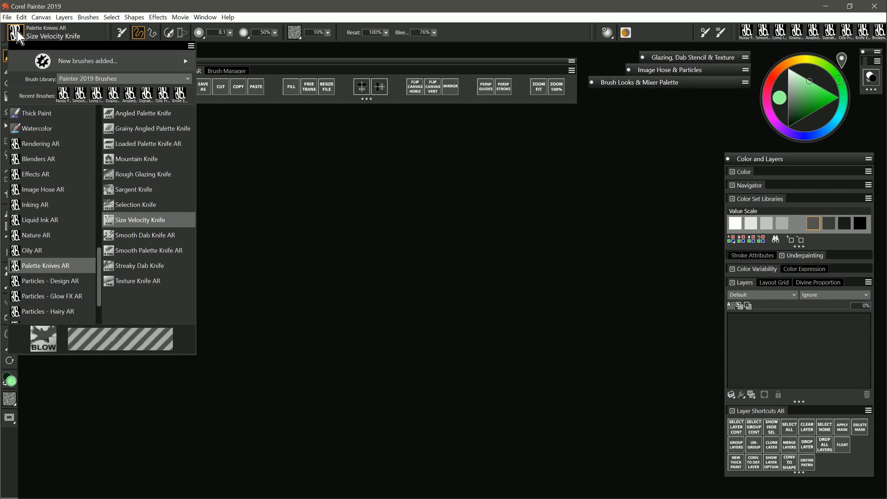
pyautogui.moveTo(104, 258); pyautogui.dragTo(100, 156)
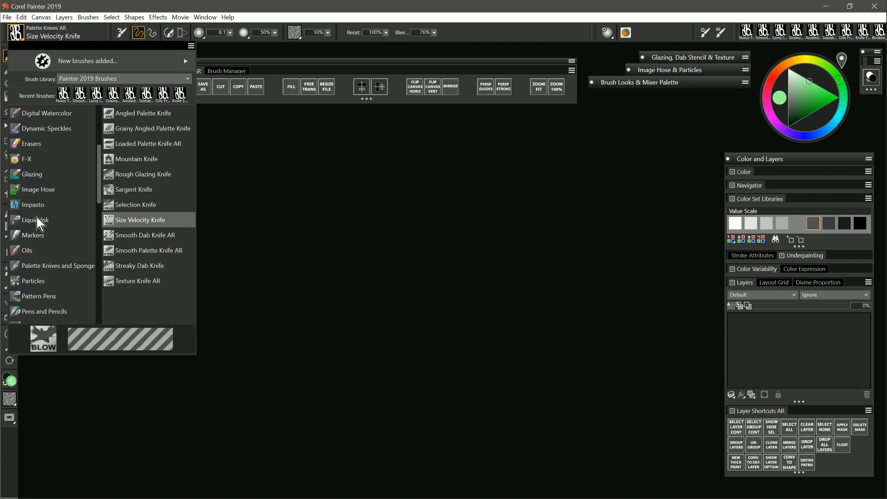
pyautogui.click(119, 79)
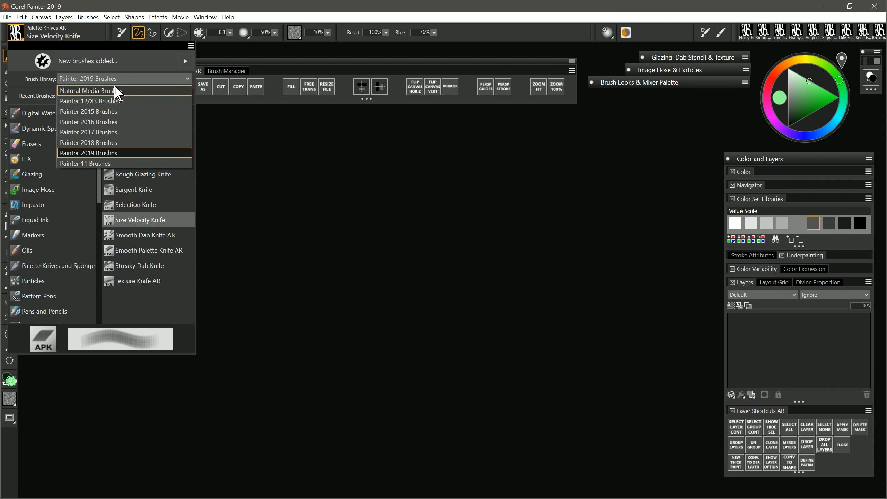
pyautogui.click(119, 80)
pyautogui.moveTo(99, 162)
pyautogui.mouseDown()
pyautogui.moveTo(101, 266)
pyautogui.moveTo(98, 258)
pyautogui.mouseUp()
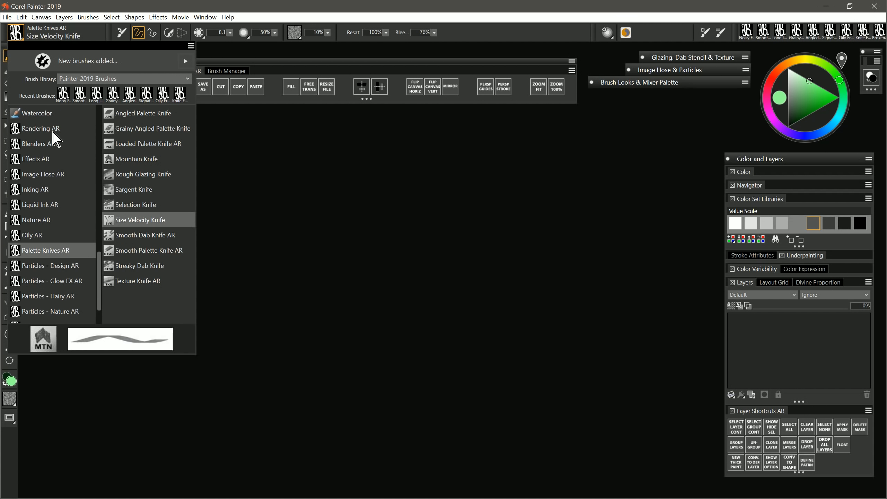
pyautogui.click(203, 159)
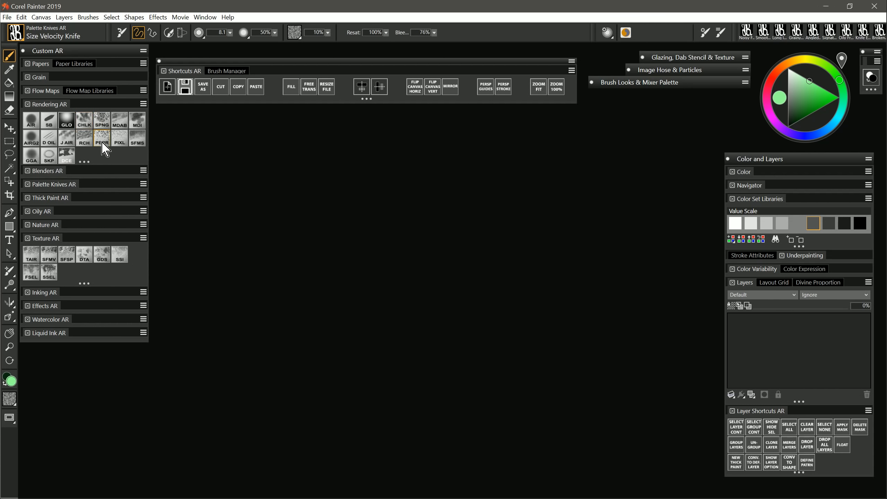
# Examine the Custom Palette Organizer's palette list, selecting Particles - Nature AR, and leave the organizer.
pyautogui.click(211, 18)
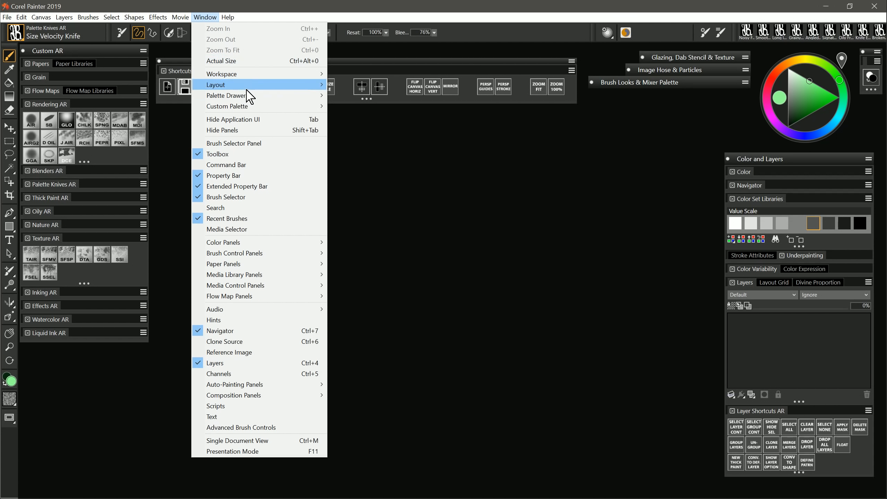
pyautogui.moveTo(251, 109)
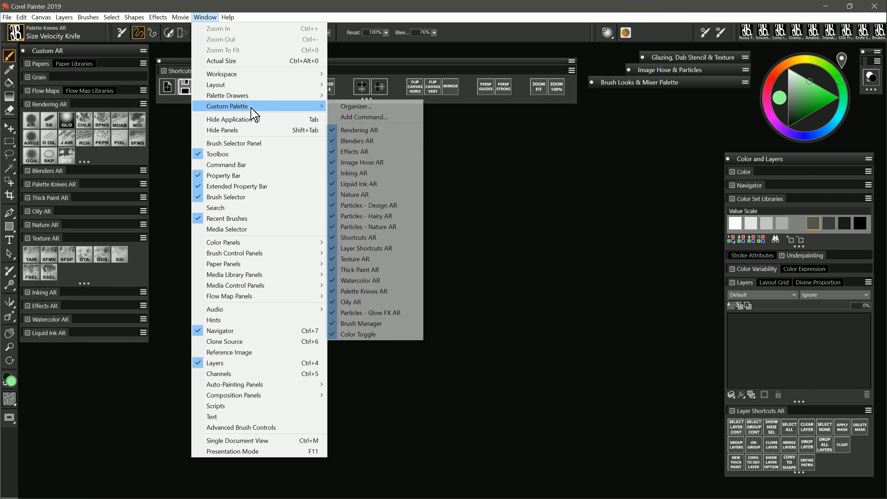
pyautogui.click(383, 107)
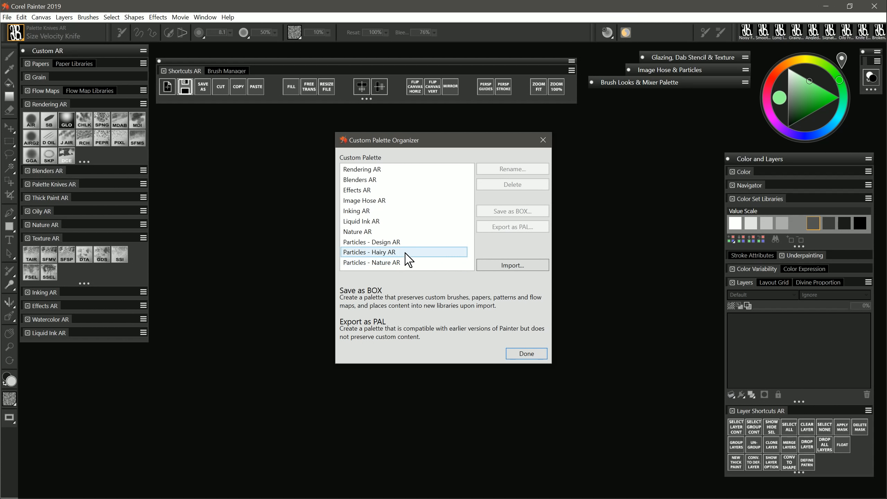
pyautogui.click(418, 262)
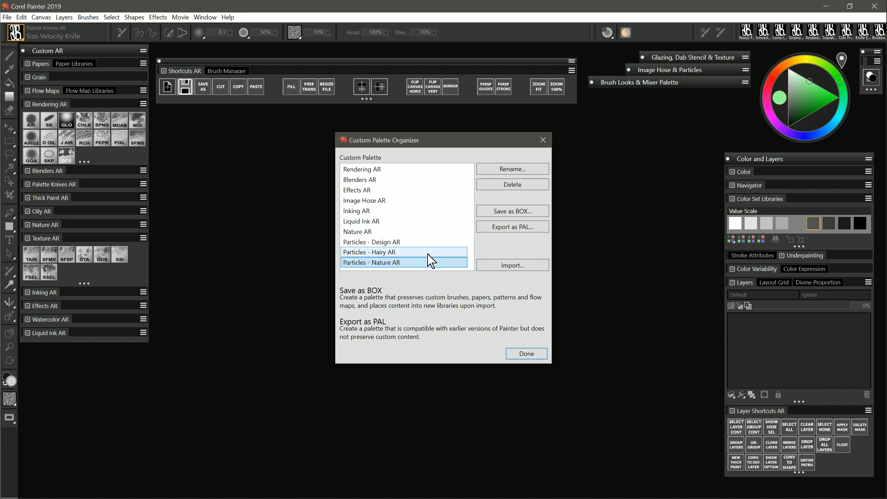
pyautogui.moveTo(426, 252)
pyautogui.mouseDown()
pyautogui.moveTo(467, 283)
pyautogui.moveTo(429, 269)
pyautogui.moveTo(436, 211)
pyautogui.moveTo(478, 178)
pyautogui.mouseUp()
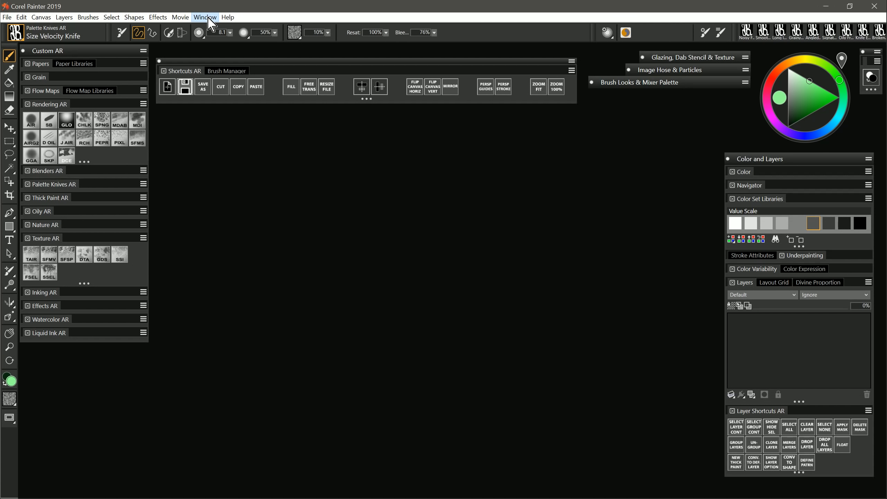
# Review which custom palettes are turned on in the custom palette list.
pyautogui.click(206, 17)
pyautogui.moveTo(241, 107)
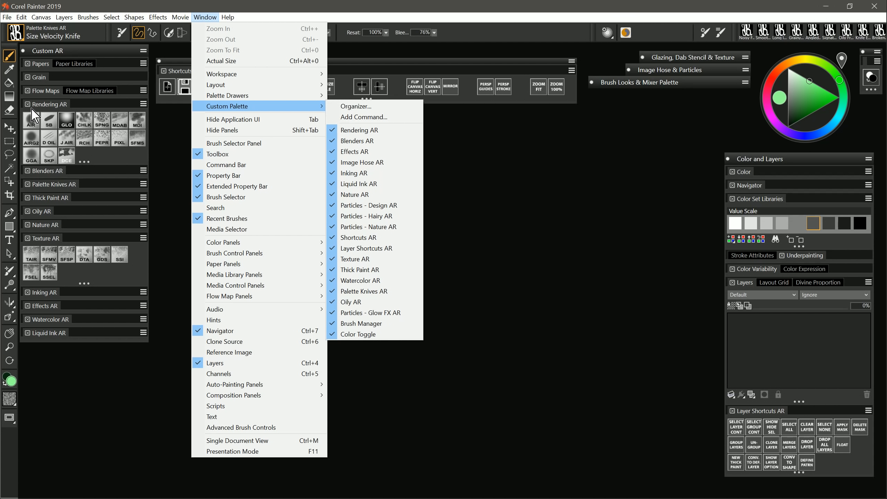
pyautogui.click(481, 202)
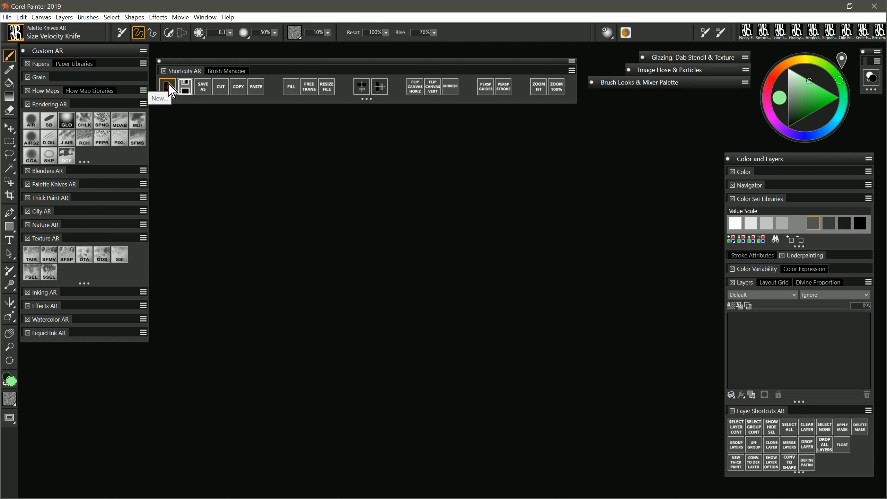
# Create a new image from the 8x10@300 canvas preset.
pyautogui.click(7, 17)
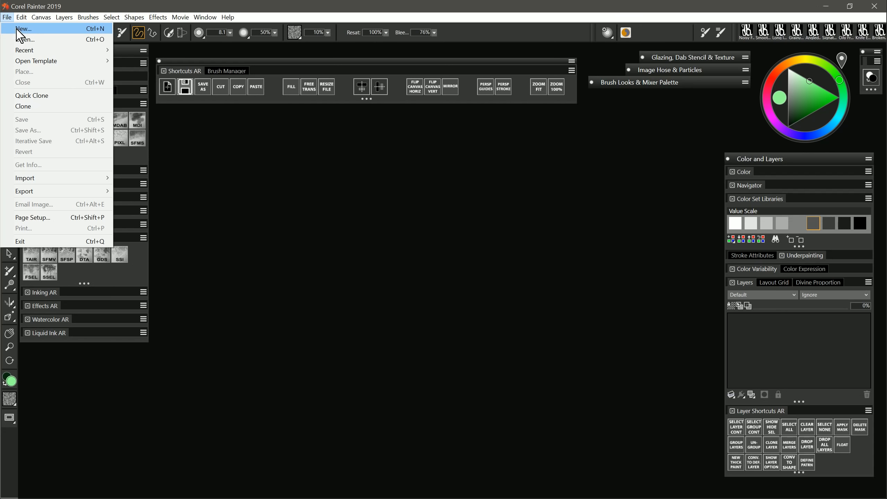
pyautogui.click(206, 132)
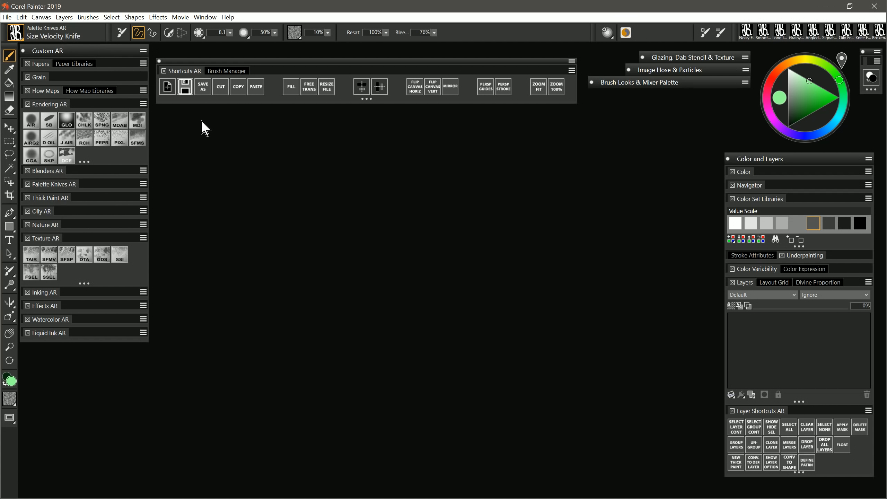
pyautogui.click(168, 87)
pyautogui.click(443, 227)
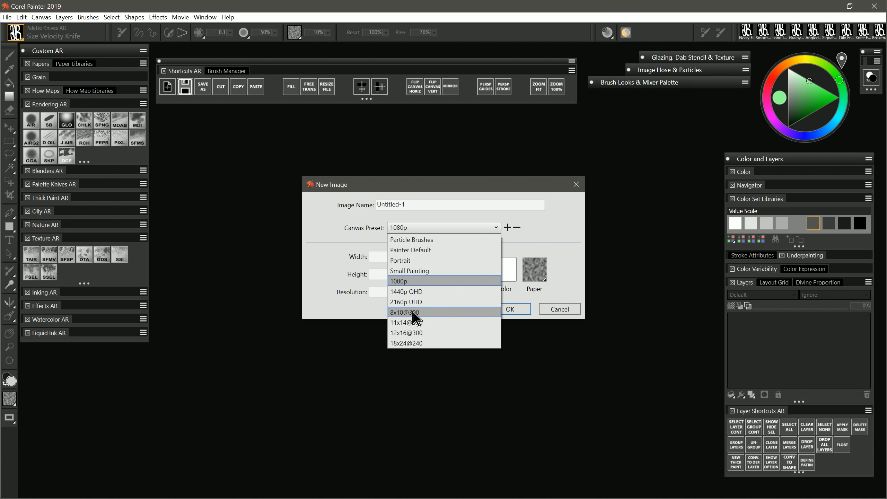
pyautogui.click(415, 312)
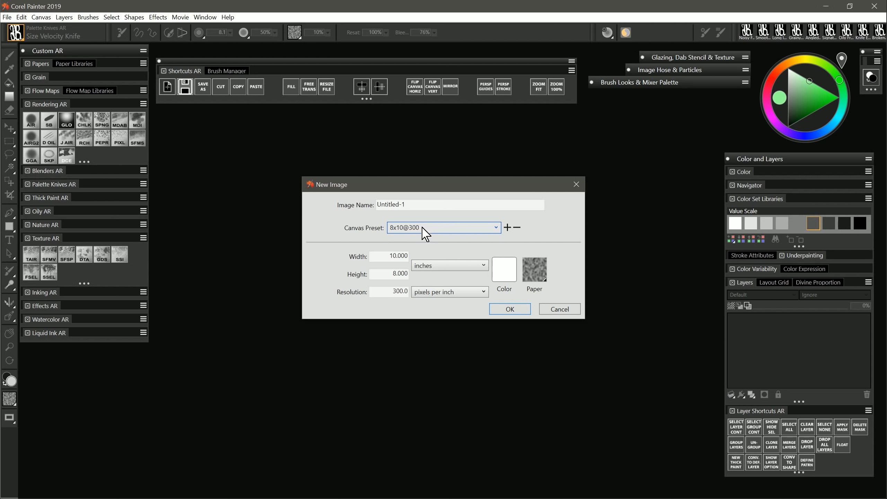
pyautogui.click(510, 308)
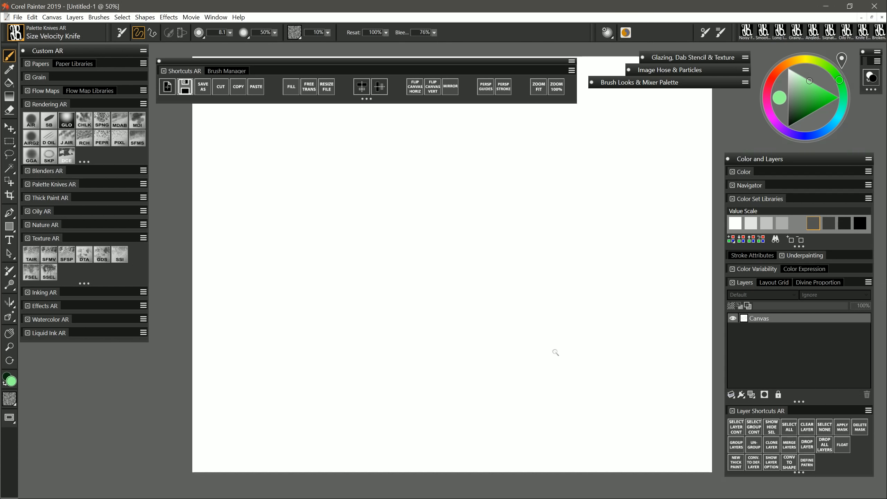
# Paint a soft blue sky fading to white at the canvas bottom with a medium blue Digital Airbrush AR sized about 462.
pyautogui.click(9, 347)
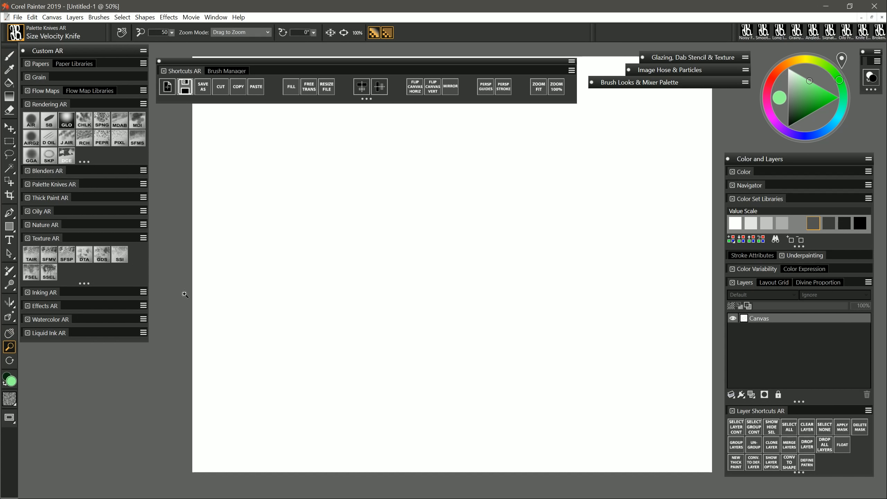
pyautogui.moveTo(386, 325)
pyautogui.mouseDown()
pyautogui.moveTo(376, 325)
pyautogui.moveTo(426, 316)
pyautogui.moveTo(418, 323)
pyautogui.mouseUp()
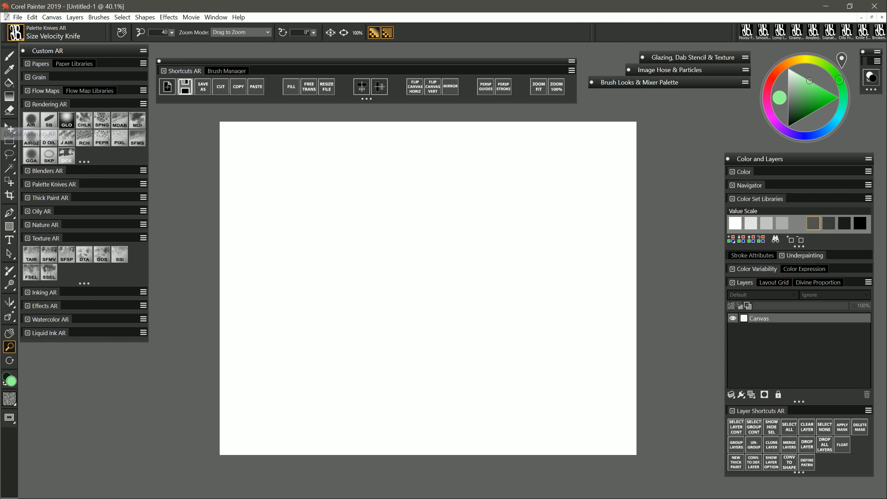
pyautogui.click(31, 120)
pyautogui.click(829, 128)
pyautogui.click(823, 106)
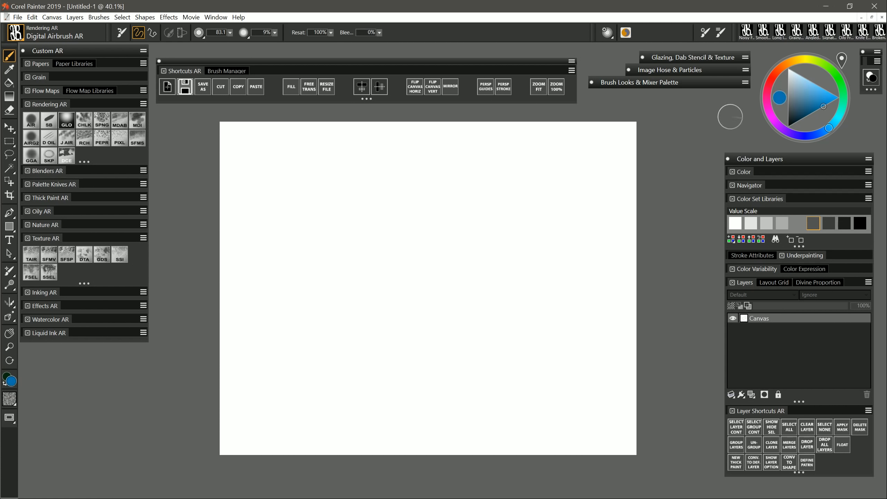
pyautogui.moveTo(514, 145); pyautogui.dragTo(523, 210)
pyautogui.moveTo(391, 117)
pyautogui.mouseDown()
pyautogui.moveTo(328, 115)
pyautogui.moveTo(352, 120)
pyautogui.moveTo(356, 158)
pyautogui.moveTo(689, 244)
pyautogui.moveTo(518, 276)
pyautogui.moveTo(344, 113)
pyautogui.moveTo(668, 244)
pyautogui.moveTo(647, 307)
pyautogui.moveTo(511, 357)
pyautogui.moveTo(263, 422)
pyautogui.moveTo(461, 373)
pyautogui.mouseUp()
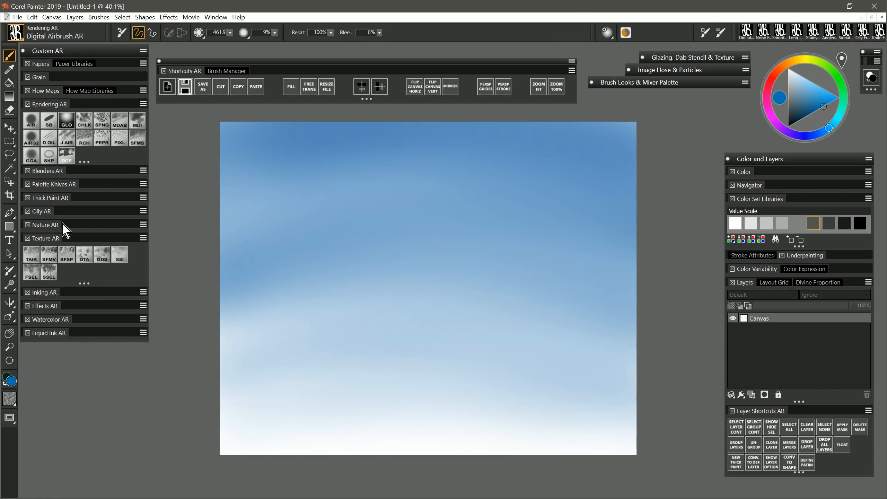
# Paint scattered white clouds on a new layer with Oily Fractal sized about 362, and flip the canvas horizontally.
pyautogui.click(44, 213)
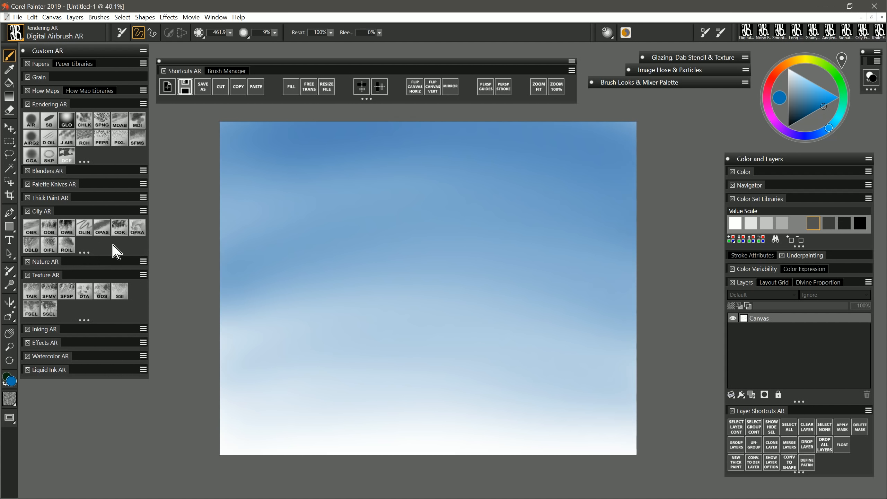
pyautogui.click(137, 228)
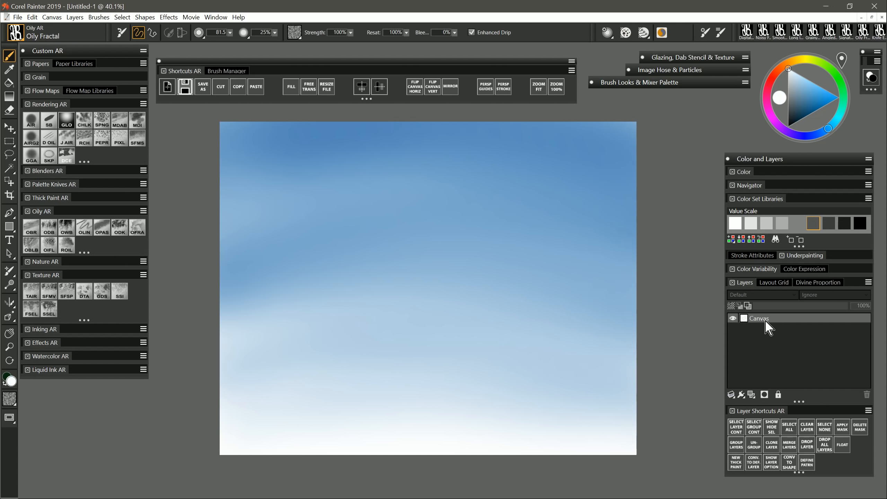
pyautogui.click(751, 394)
pyautogui.moveTo(378, 203)
pyautogui.mouseDown()
pyautogui.moveTo(488, 190)
pyautogui.moveTo(513, 167)
pyautogui.mouseUp()
pyautogui.moveTo(413, 213)
pyautogui.mouseDown()
pyautogui.moveTo(395, 207)
pyautogui.moveTo(356, 221)
pyautogui.mouseUp()
pyautogui.moveTo(344, 154); pyautogui.dragTo(322, 170)
pyautogui.moveTo(260, 185); pyautogui.dragTo(247, 204)
pyautogui.moveTo(515, 241); pyautogui.dragTo(555, 243)
pyautogui.moveTo(586, 236); pyautogui.dragTo(597, 249)
pyautogui.moveTo(450, 272)
pyautogui.mouseDown()
pyautogui.moveTo(402, 291)
pyautogui.moveTo(396, 303)
pyautogui.mouseUp()
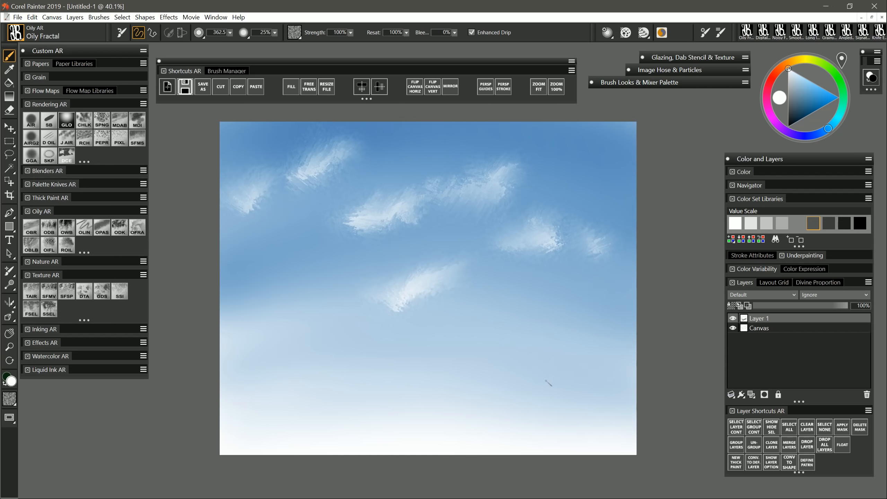
pyautogui.click(415, 87)
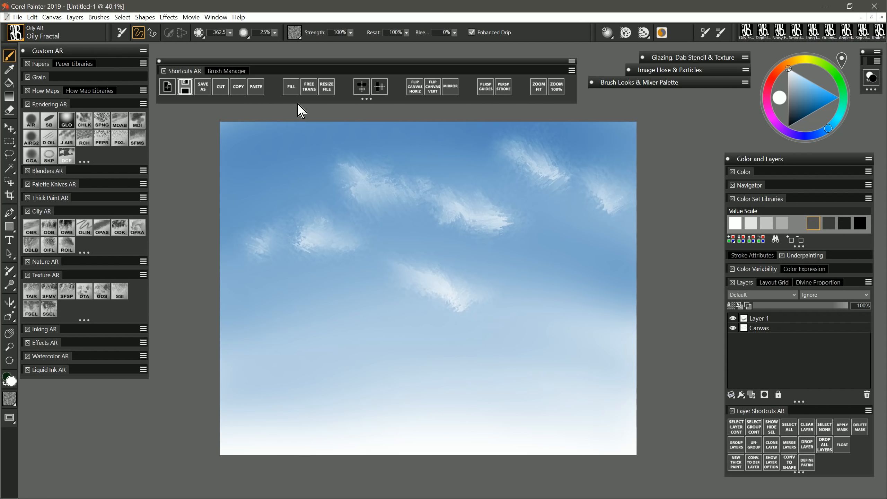
# Draw a butterfly with a black body and orange wings on a new layer using mirror mode and Smooth Scratchboard, and turn mirroring off.
pyautogui.click(451, 88)
pyautogui.click(770, 321)
pyautogui.click(751, 394)
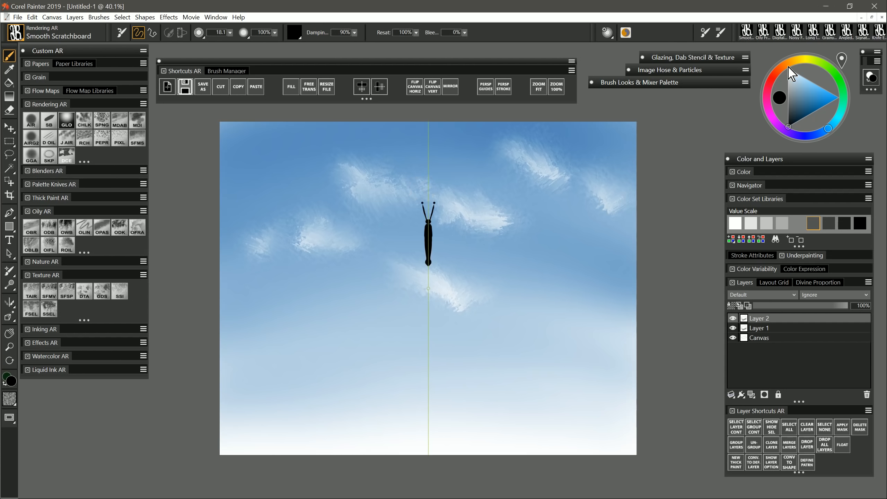
pyautogui.click(782, 67)
pyautogui.click(825, 106)
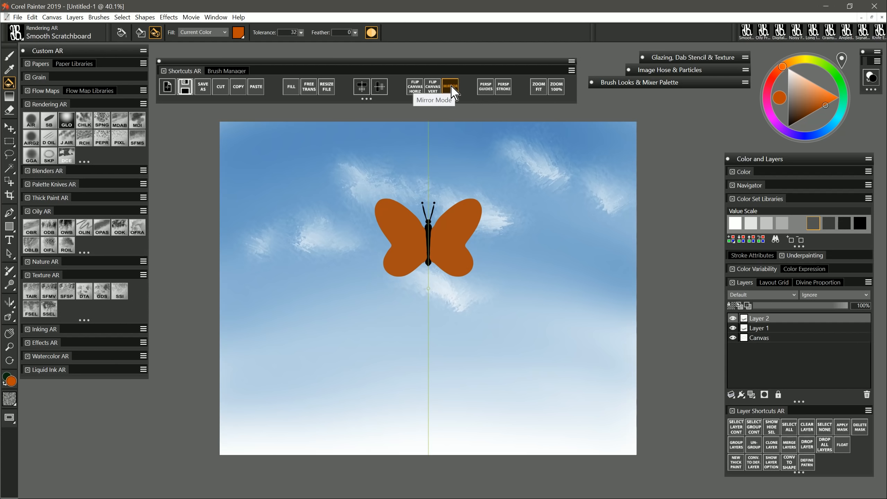
pyautogui.click(450, 87)
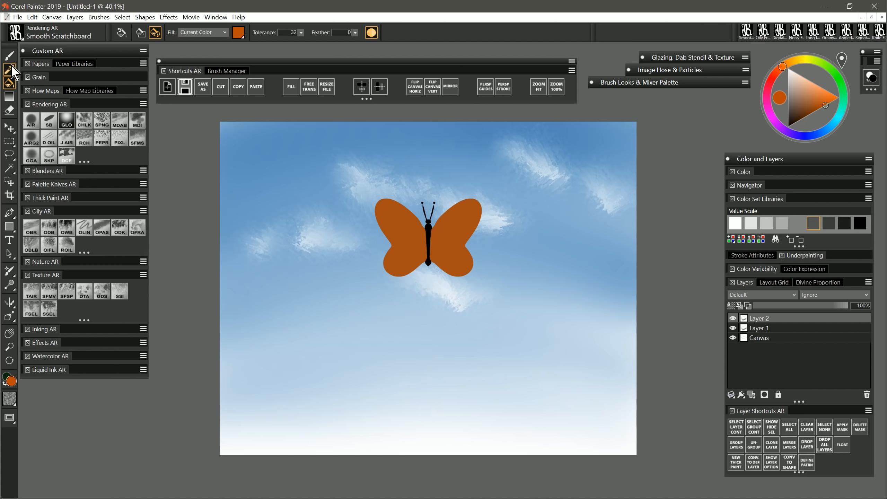
# Move the butterfly slightly up and to the right, and shrink it to about half size with Free Transform.
pyautogui.click(9, 128)
pyautogui.moveTo(425, 262)
pyautogui.mouseDown()
pyautogui.moveTo(424, 317)
pyautogui.moveTo(421, 258)
pyautogui.moveTo(438, 254)
pyautogui.mouseUp()
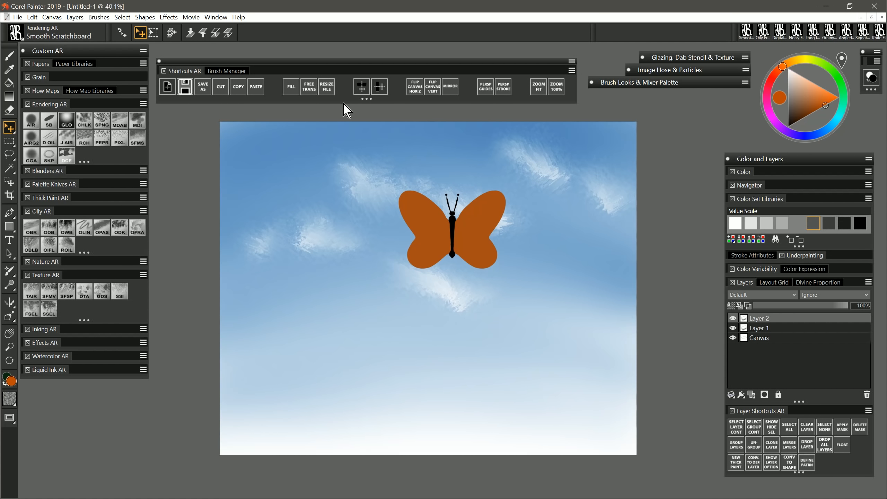
pyautogui.click(308, 87)
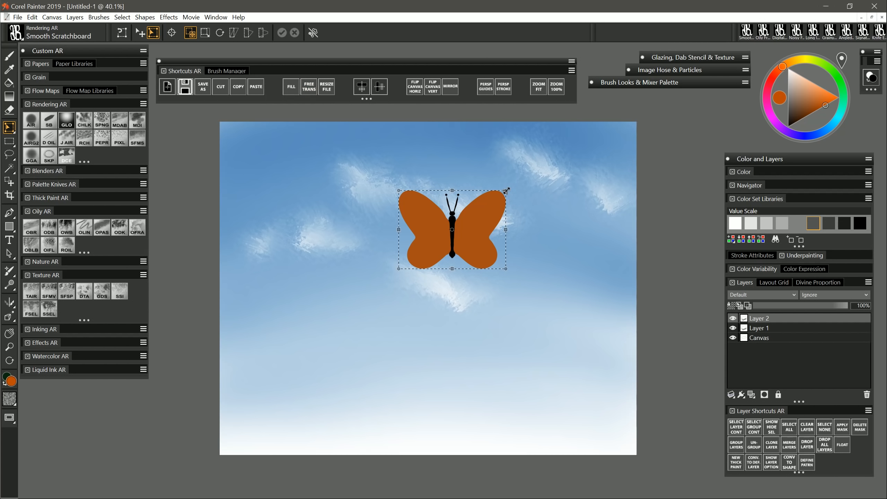
pyautogui.moveTo(505, 191); pyautogui.dragTo(449, 232)
pyautogui.click(281, 33)
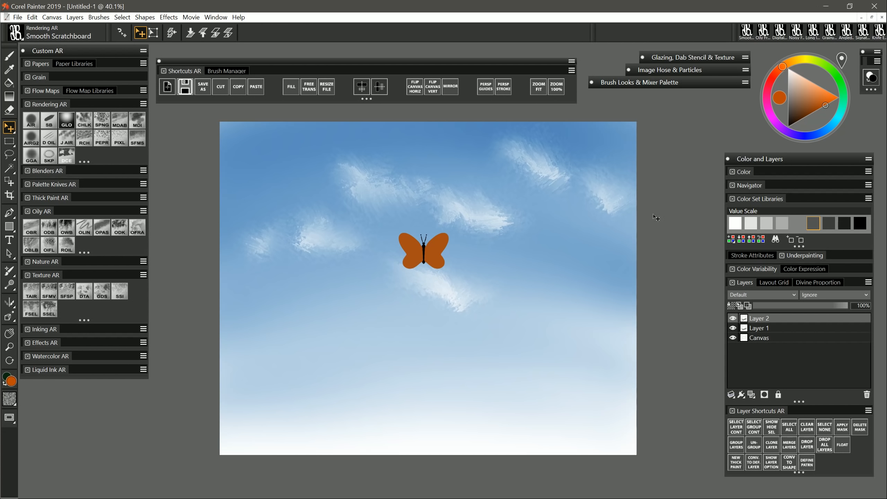
# Paint four black spots on each butterfly wing with Smooth Scratchboard sized 5.4, using the black sampled from the body.
pyautogui.click(754, 184)
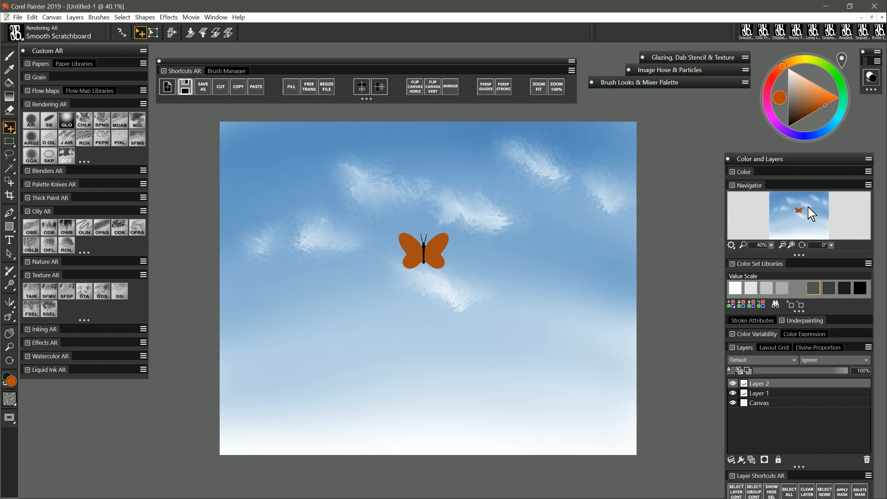
pyautogui.click(9, 346)
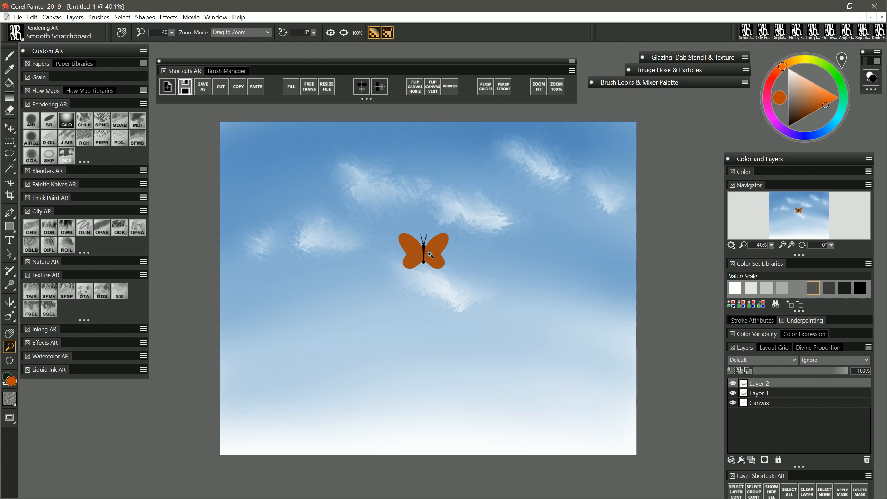
pyautogui.click(424, 257)
pyautogui.click(423, 256)
pyautogui.moveTo(422, 257); pyautogui.dragTo(421, 253)
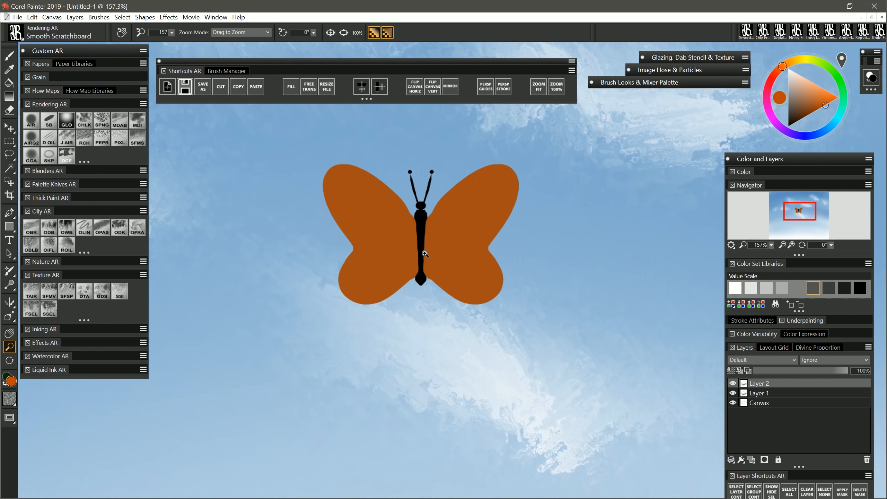
pyautogui.press('b')
pyautogui.keyDown('alt'); pyautogui.click(422, 253); pyautogui.keyUp('alt')
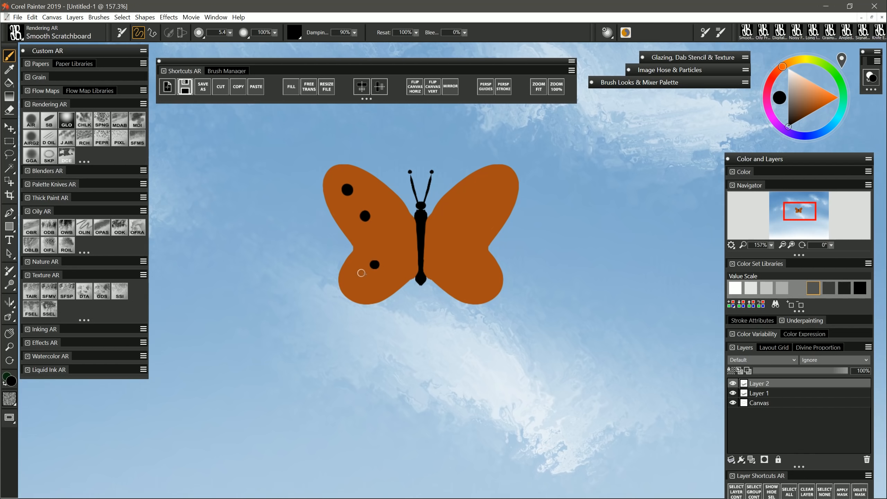
pyautogui.click(490, 188)
pyautogui.click(472, 211)
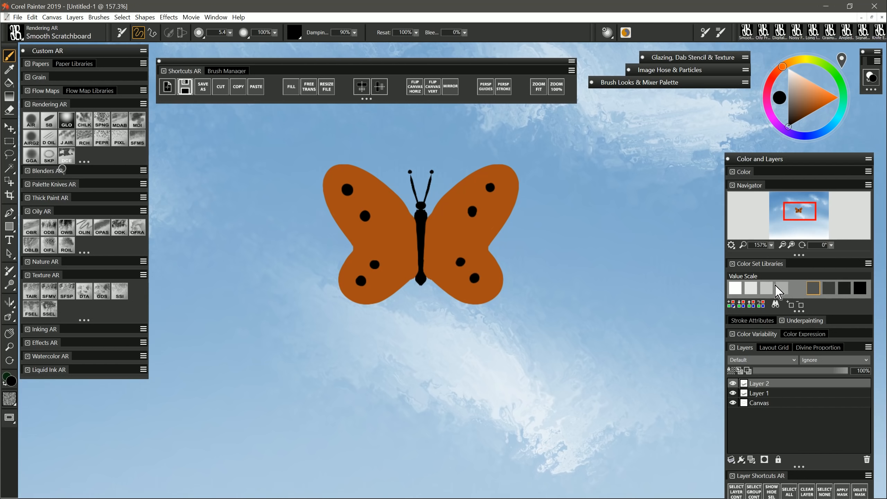
# Recolor the butterfly's wings yellow by setting the underpainting brightness to 31% and hue to 10%.
pyautogui.click(810, 322)
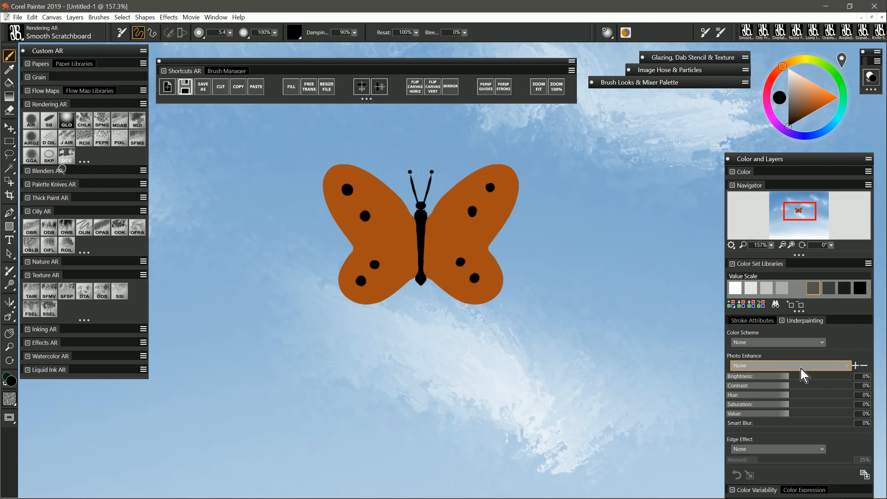
pyautogui.moveTo(787, 376); pyautogui.dragTo(802, 395)
# Examine the Surface Control effects and the Stroke Attributes, Color Variability and Color Expression settings, and collapse the opened palettes.
pyautogui.click(169, 17)
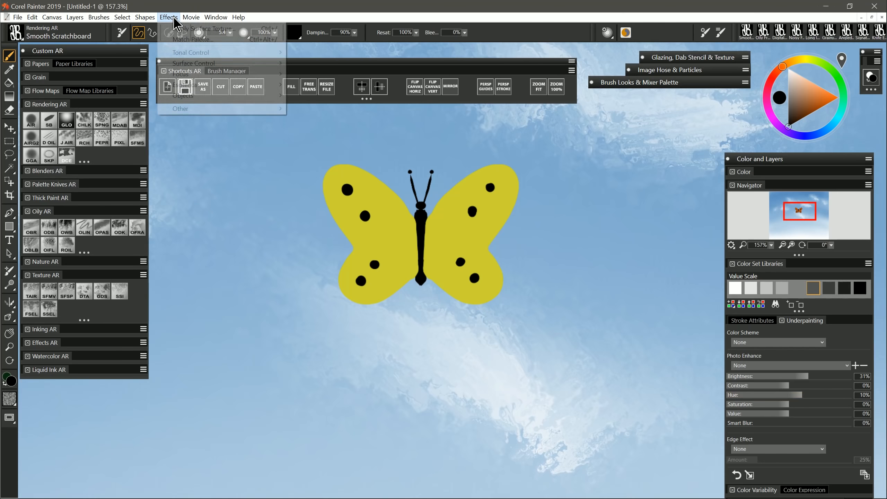
pyautogui.moveTo(200, 66)
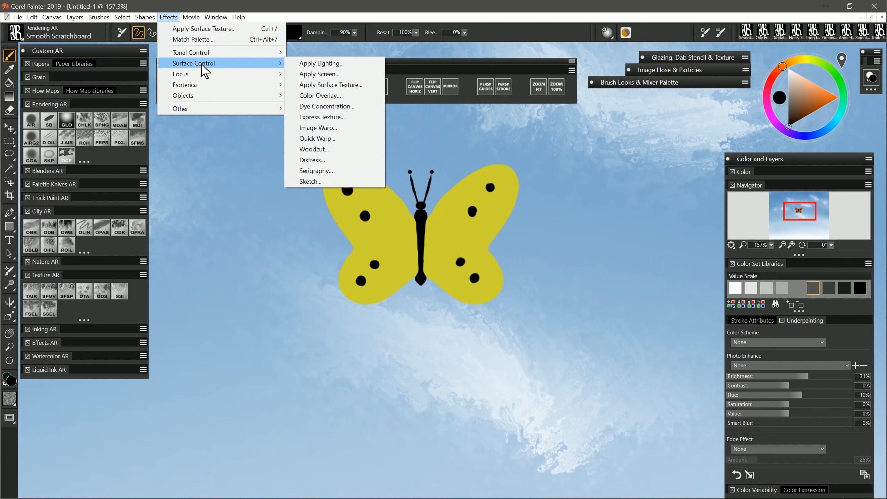
pyautogui.click(761, 322)
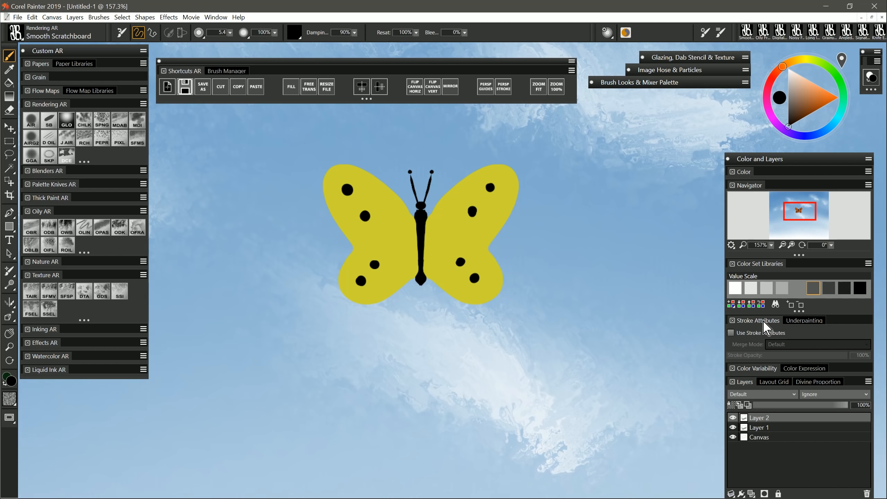
pyautogui.click(767, 369)
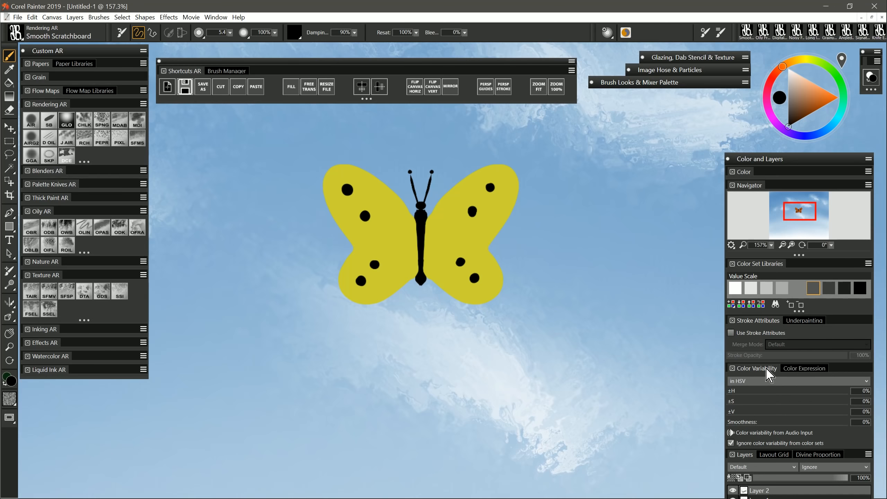
pyautogui.click(810, 370)
pyautogui.click(761, 368)
pyautogui.doubleClick(763, 321)
pyautogui.doubleClick(763, 334)
pyautogui.doubleClick(754, 185)
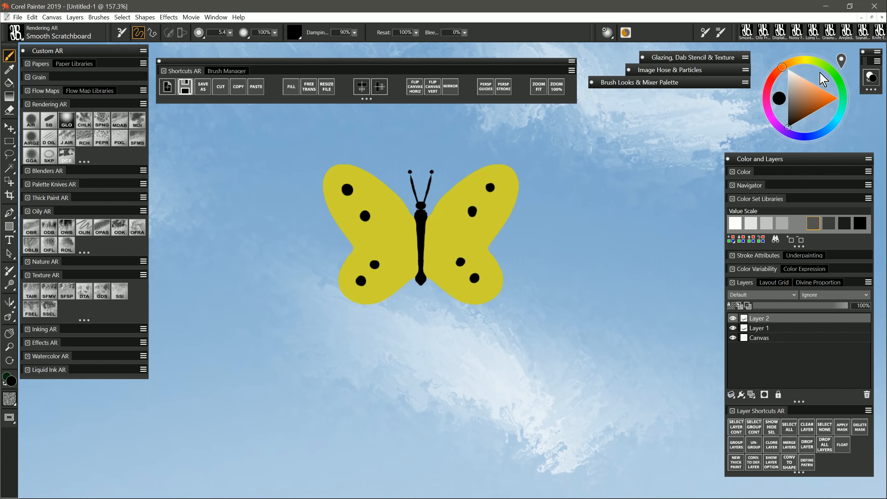
# Move the color wheel over the butterfly, choose a pale yellow, and return the wheel to its place above the Color and Layers palette.
pyautogui.moveTo(823, 79); pyautogui.dragTo(503, 230)
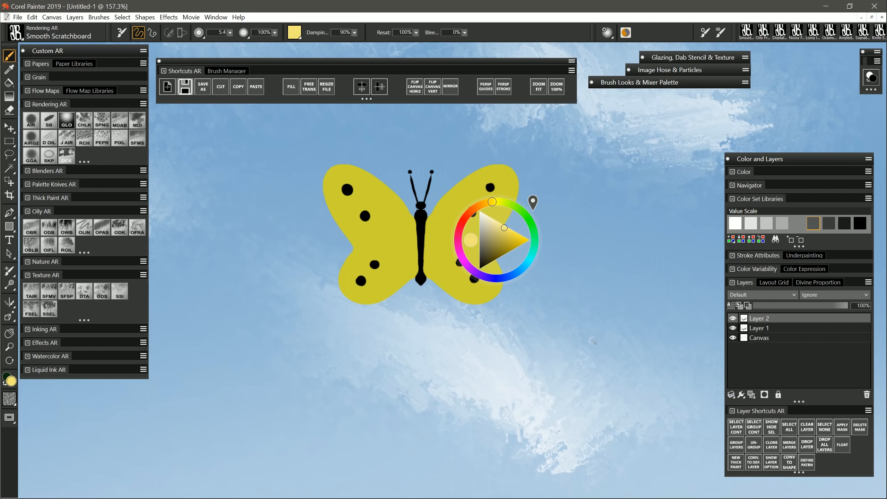
pyautogui.moveTo(518, 201); pyautogui.dragTo(827, 87)
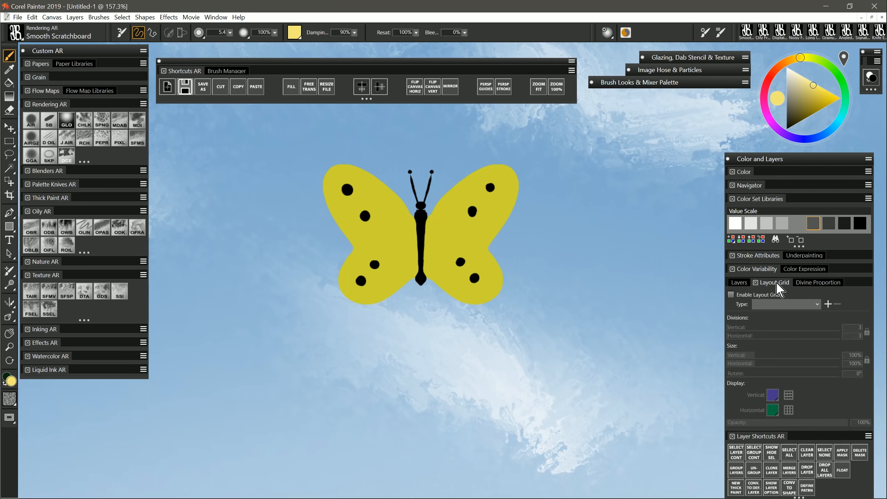
# Preview the layout grid over the whole canvas and turn it off again.
pyautogui.click(731, 294)
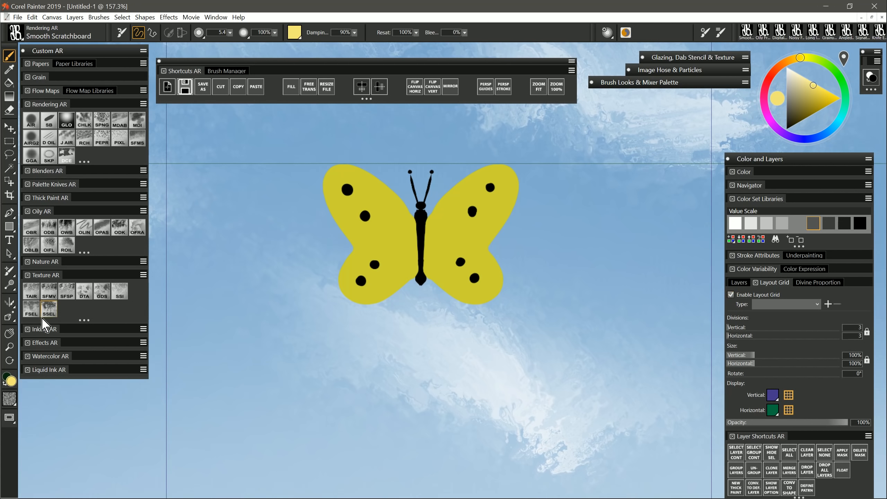
pyautogui.click(8, 347)
pyautogui.moveTo(389, 314); pyautogui.dragTo(308, 339)
pyautogui.moveTo(386, 354); pyautogui.dragTo(396, 309)
pyautogui.click(731, 294)
# Preview the Divine Proportion guide over the canvas and turn it off again.
pyautogui.click(814, 283)
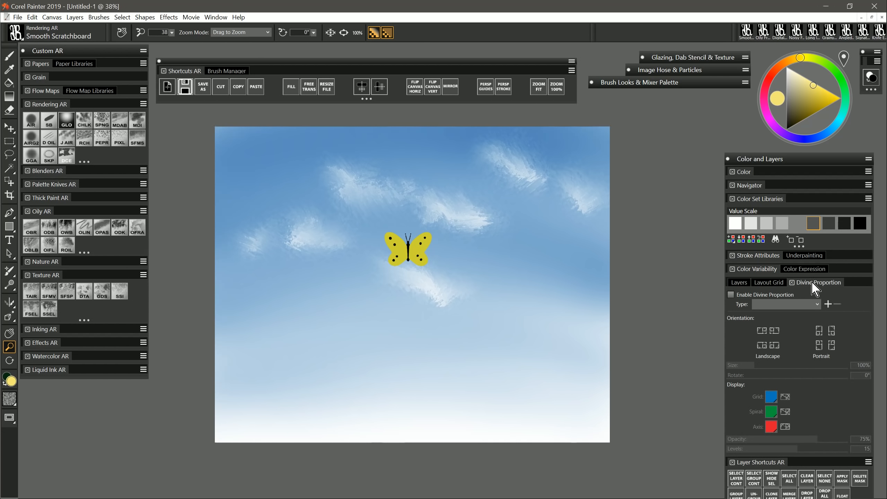
pyautogui.click(730, 295)
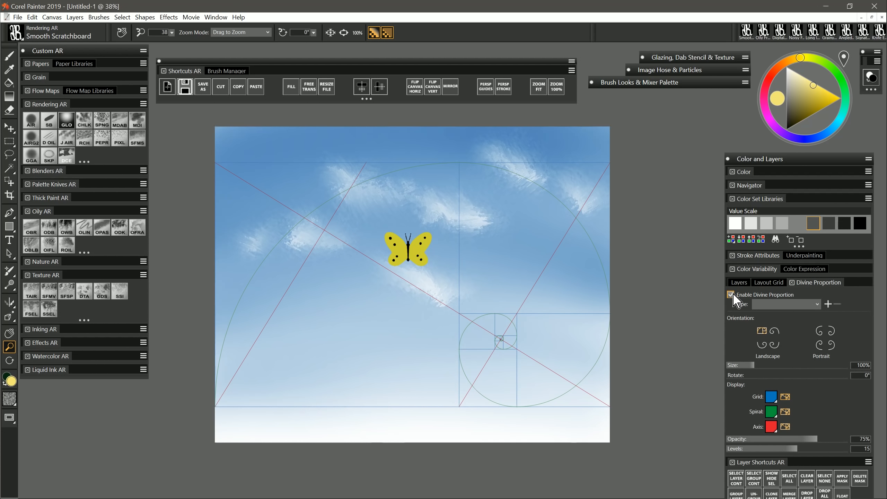
pyautogui.click(731, 294)
# Bring back the layer list and shorten it so the whole Layer Shortcuts AR palette fits below.
pyautogui.click(739, 282)
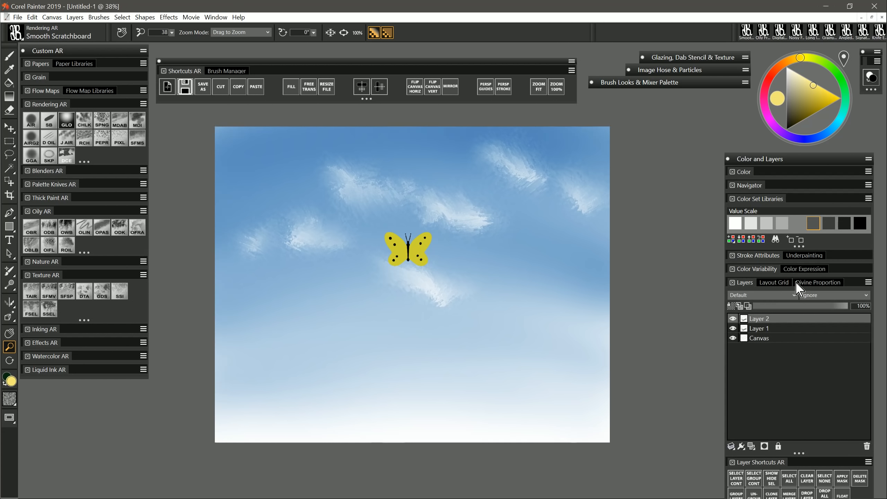
pyautogui.moveTo(796, 455); pyautogui.dragTo(793, 358)
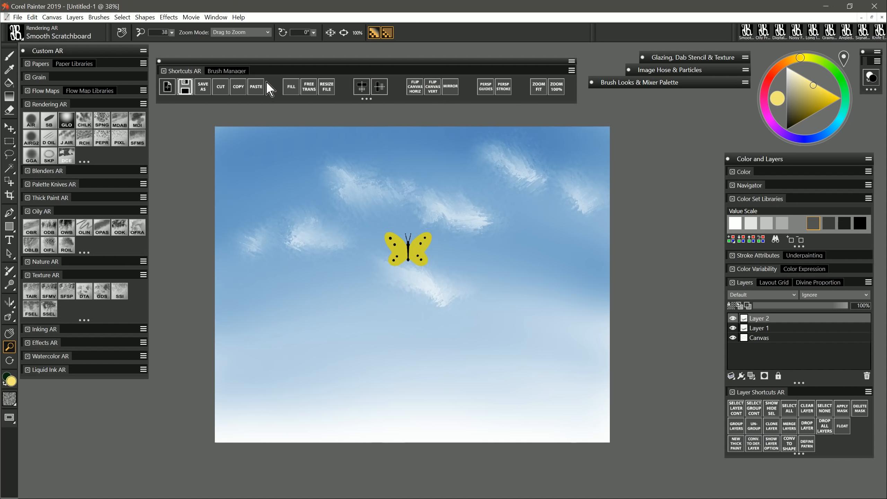
# Select the contents of Layer 2, hide and reshow the selection marquee, and deselect everything.
pyautogui.click(736, 407)
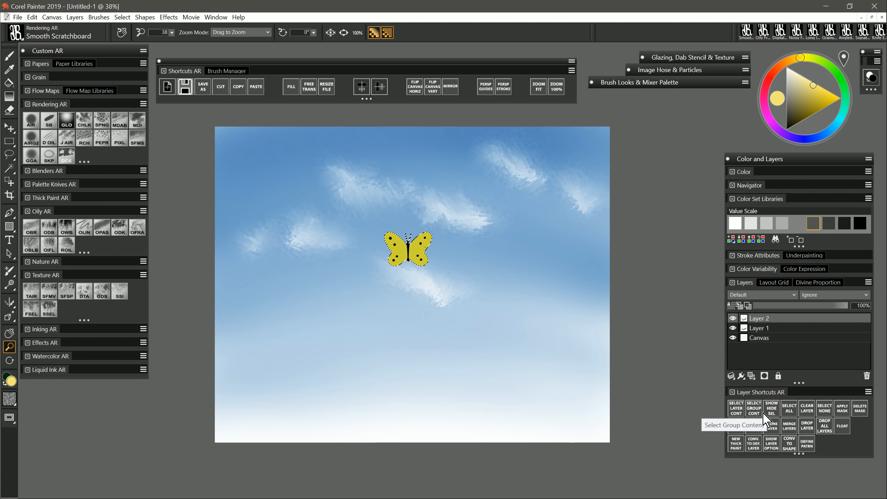
pyautogui.click(772, 408)
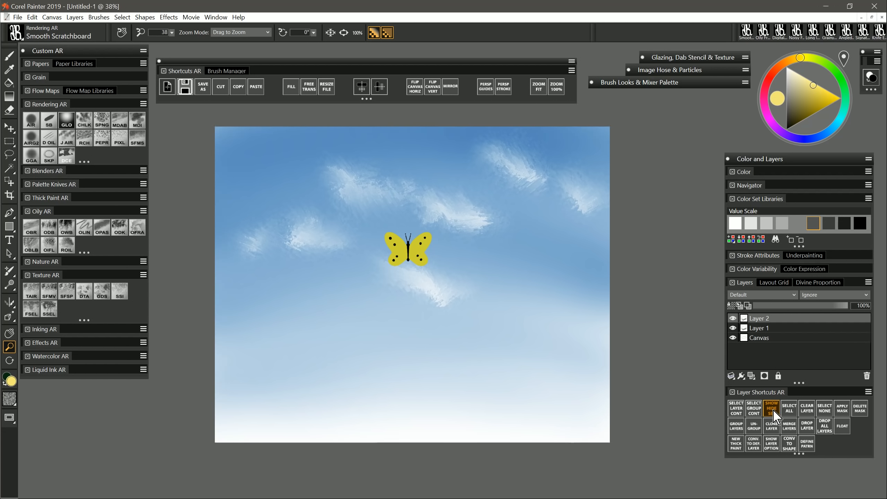
pyautogui.click(774, 414)
pyautogui.click(826, 417)
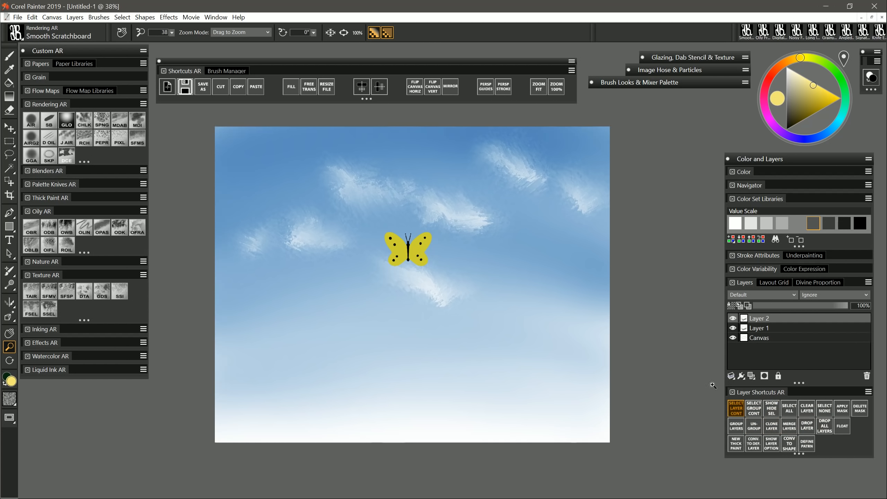
pyautogui.click(75, 17)
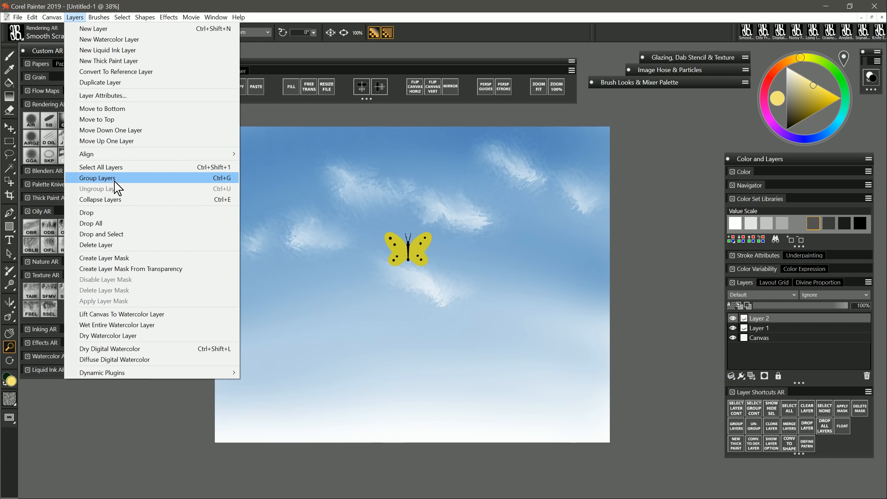
pyautogui.click(656, 310)
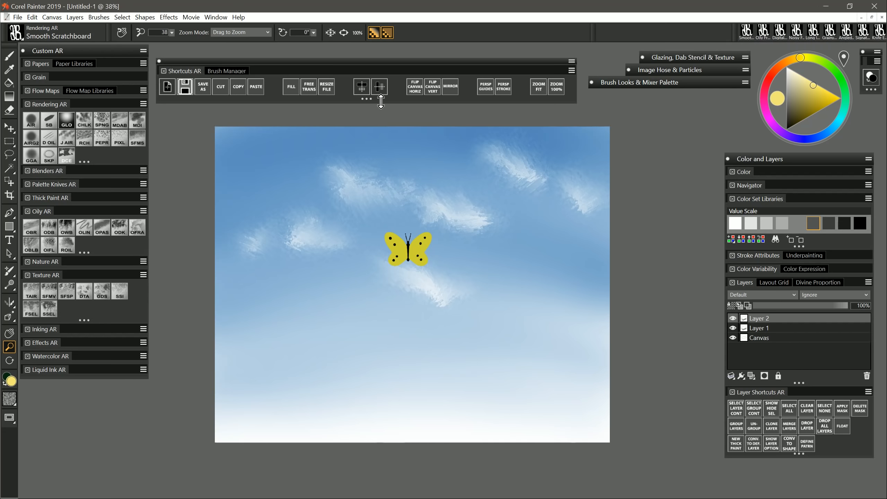
pyautogui.click(16, 33)
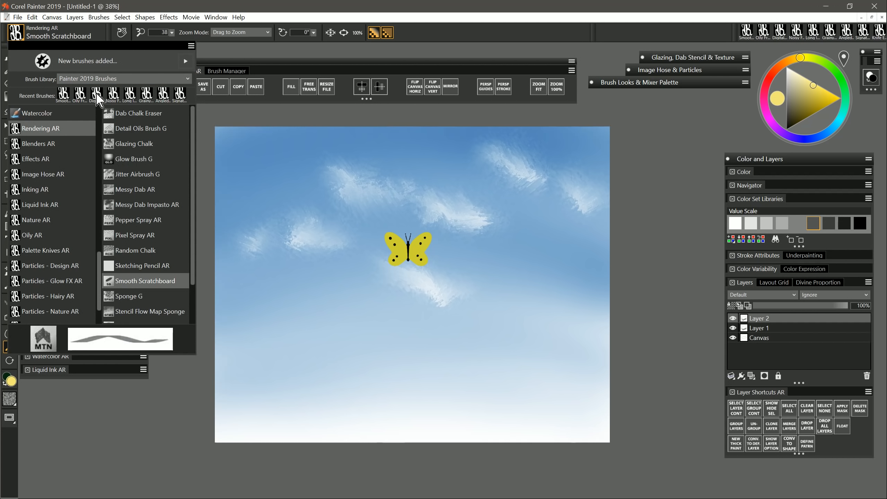
pyautogui.click(450, 30)
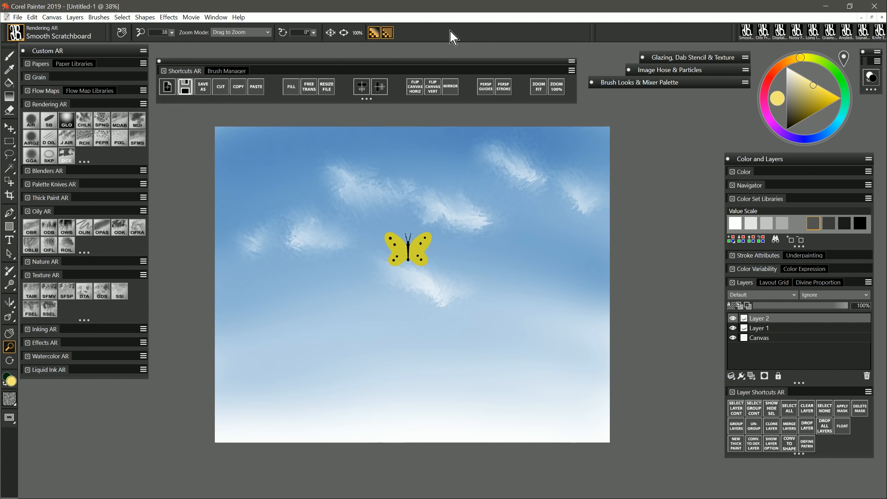
pyautogui.click(215, 18)
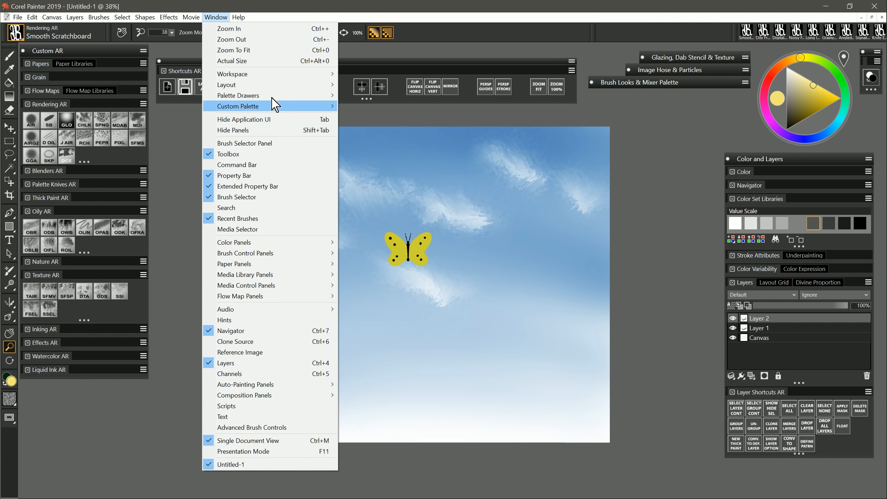
pyautogui.moveTo(276, 85)
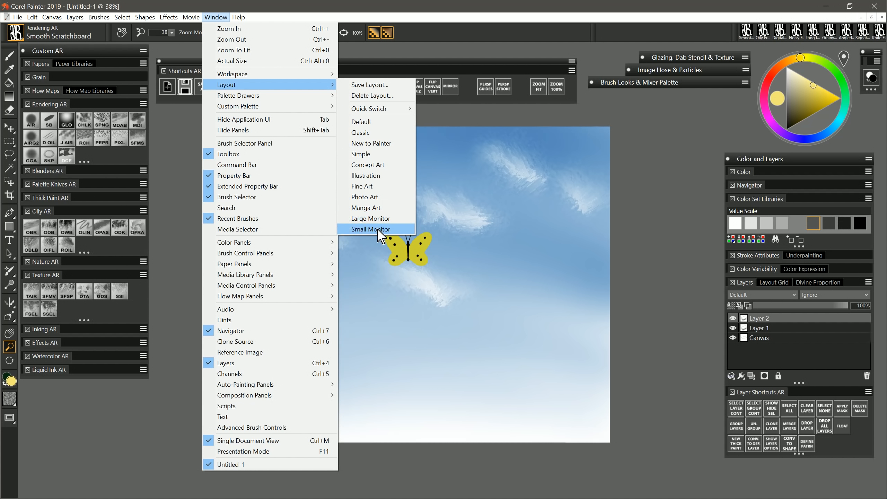
pyautogui.click(379, 230)
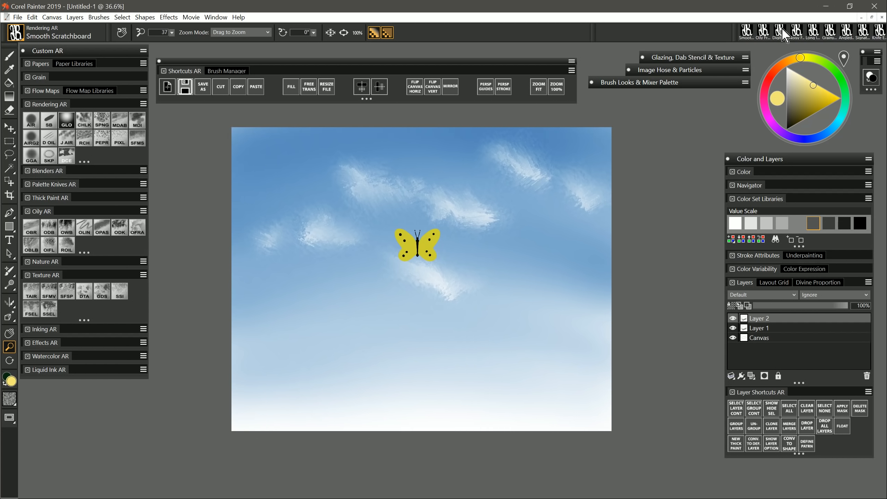
# Choose the Pebble Board paper and a dark green, and paint a Glazing Chalk patch in the lower left of the canvas.
pyautogui.click(42, 64)
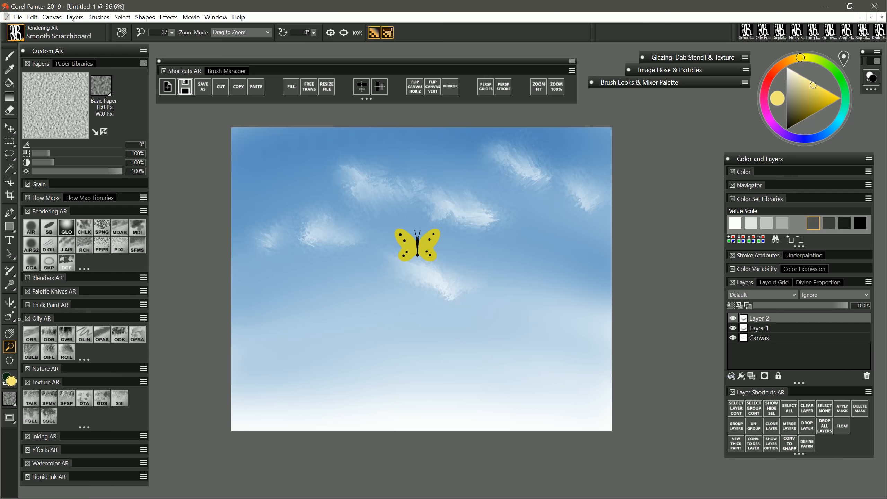
pyautogui.press('b')
pyautogui.click(102, 86)
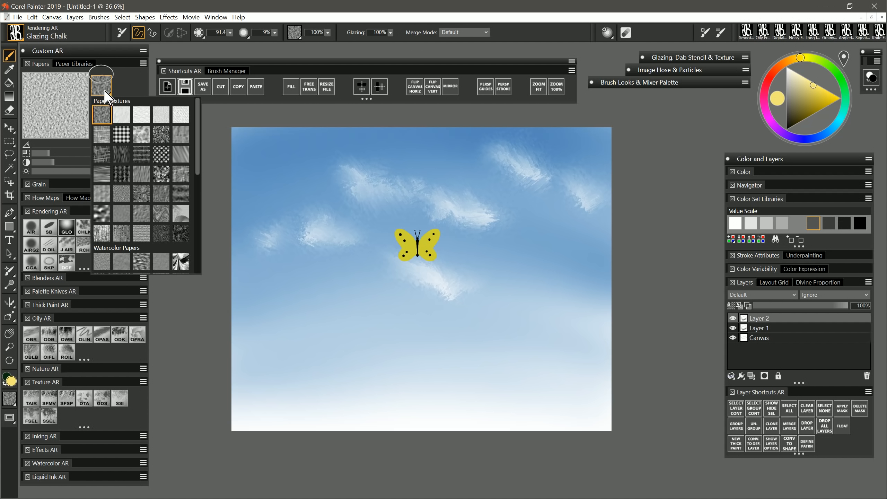
pyautogui.click(106, 215)
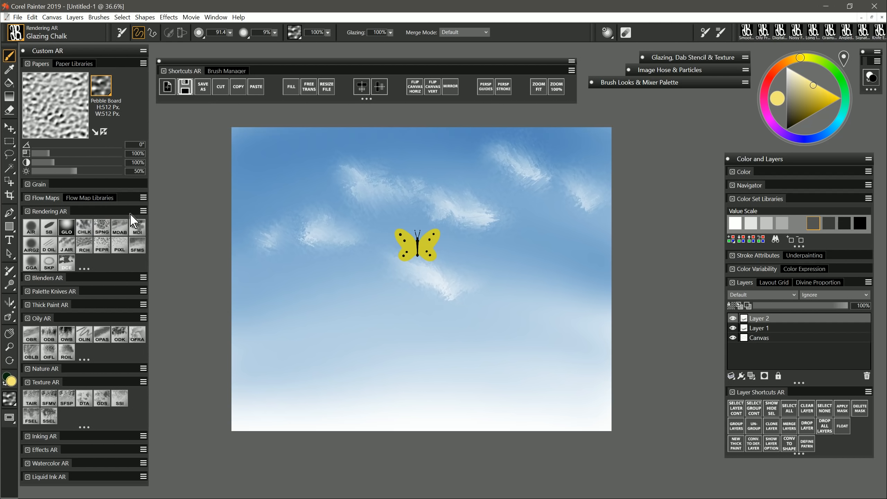
pyautogui.click(834, 72)
pyautogui.click(806, 124)
pyautogui.moveTo(310, 375)
pyautogui.mouseDown()
pyautogui.moveTo(307, 352)
pyautogui.moveTo(320, 348)
pyautogui.moveTo(309, 367)
pyautogui.moveTo(327, 360)
pyautogui.moveTo(316, 354)
pyautogui.mouseUp()
# Set the paper scale to 360% and contrast to 331%, and paint two more green patches with Glazing Chalk and Random Chalk.
pyautogui.moveTo(74, 154)
pyautogui.mouseDown()
pyautogui.moveTo(112, 153)
pyautogui.moveTo(107, 163)
pyautogui.mouseUp()
pyautogui.moveTo(363, 367)
pyautogui.mouseDown()
pyautogui.moveTo(364, 339)
pyautogui.moveTo(377, 370)
pyautogui.moveTo(388, 346)
pyautogui.moveTo(387, 380)
pyautogui.mouseUp()
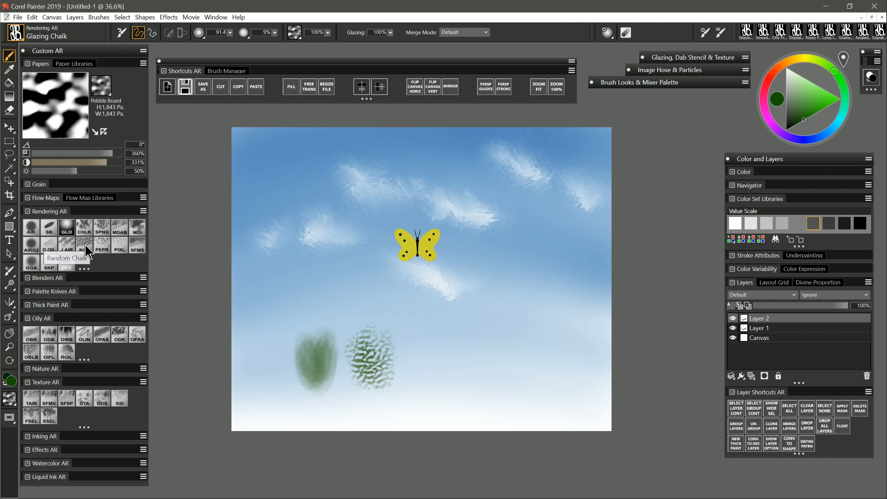
pyautogui.click(100, 248)
pyautogui.moveTo(423, 360)
pyautogui.mouseDown()
pyautogui.moveTo(440, 379)
pyautogui.moveTo(429, 335)
pyautogui.moveTo(439, 336)
pyautogui.moveTo(455, 361)
pyautogui.moveTo(429, 347)
pyautogui.moveTo(437, 337)
pyautogui.moveTo(443, 359)
pyautogui.moveTo(445, 348)
pyautogui.moveTo(427, 365)
pyautogui.moveTo(434, 376)
pyautogui.moveTo(445, 352)
pyautogui.mouseUp()
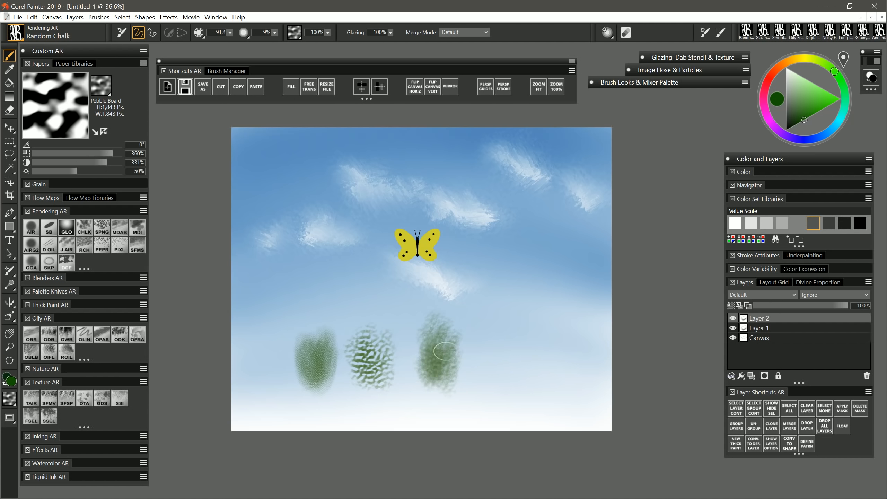
# Look over the Grain settings, collapse them, and expand the Flow Maps settings.
pyautogui.click(40, 185)
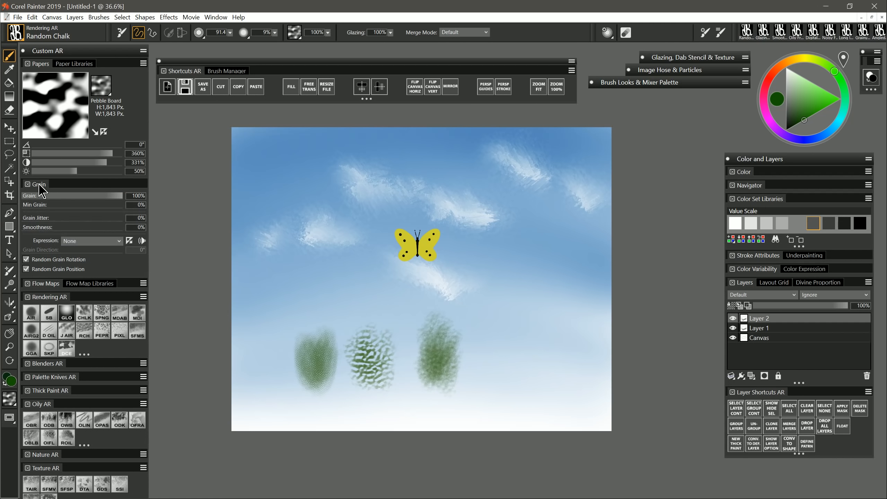
pyautogui.click(55, 184)
pyautogui.click(55, 198)
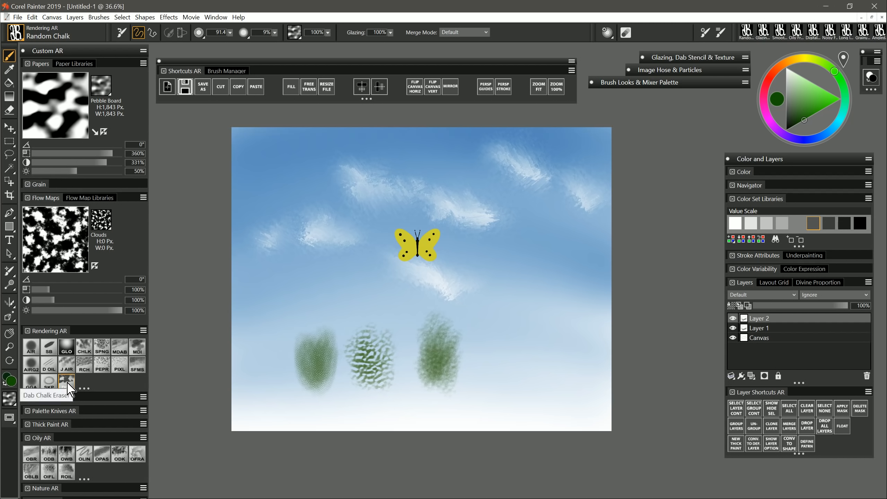
# Show the Dab Stencil settings and erase texture out of the first and third green patches with the Dab Chalk Eraser.
pyautogui.click(69, 383)
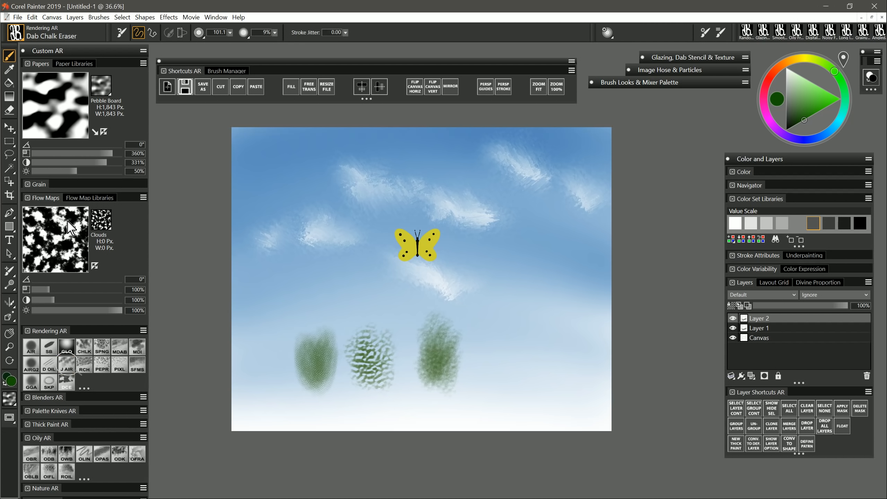
pyautogui.click(699, 59)
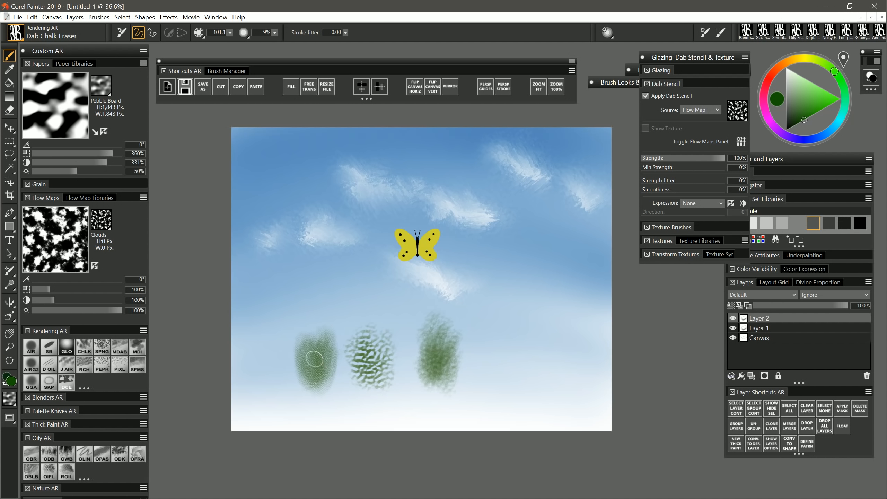
pyautogui.moveTo(315, 359)
pyautogui.mouseDown()
pyautogui.moveTo(318, 347)
pyautogui.moveTo(323, 372)
pyautogui.moveTo(285, 355)
pyautogui.mouseUp()
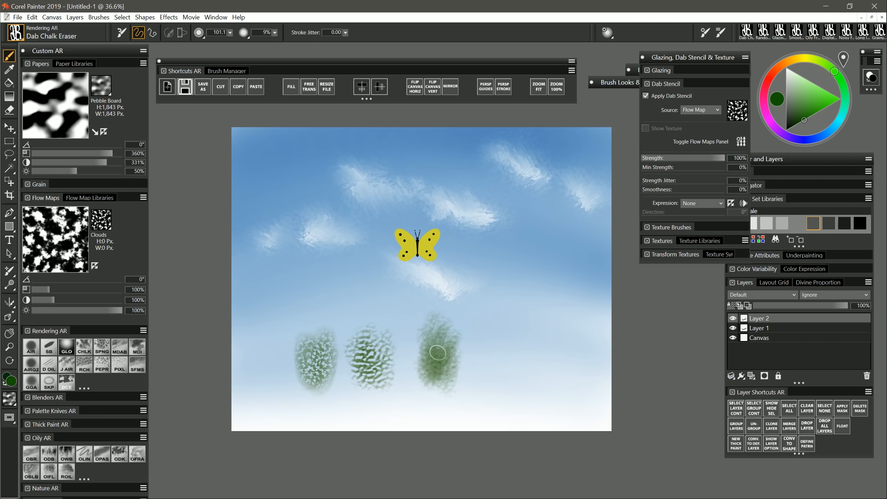
pyautogui.moveTo(438, 360)
pyautogui.mouseDown()
pyautogui.moveTo(450, 353)
pyautogui.moveTo(429, 371)
pyautogui.mouseUp()
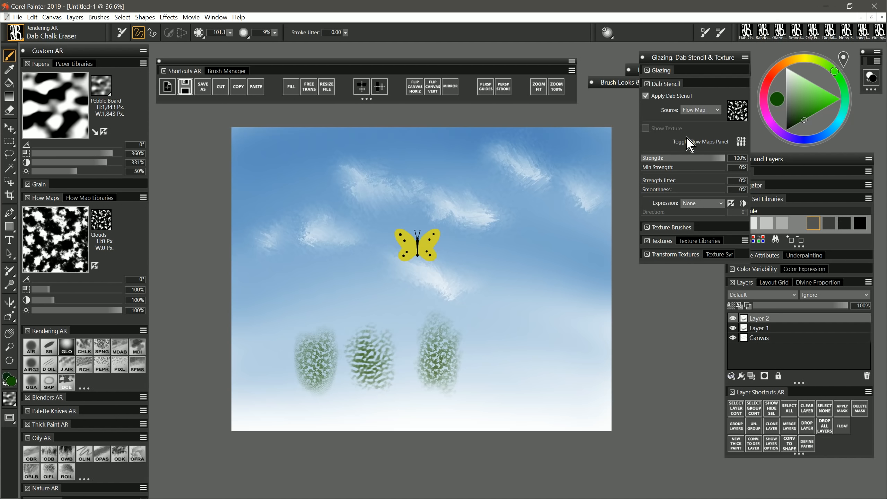
# Inspect the Glazing and Texture Brushes settings and collapse the Glazing, Dab Stencil & Texture palette.
pyautogui.click(663, 71)
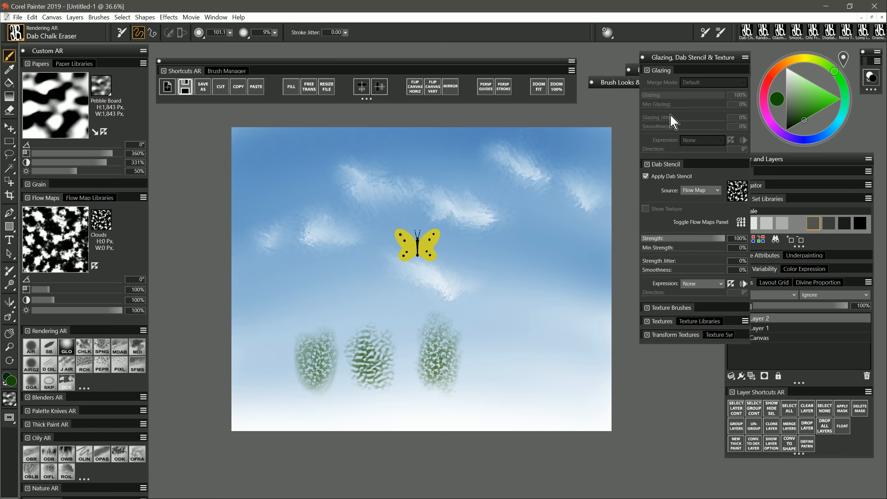
pyautogui.click(671, 71)
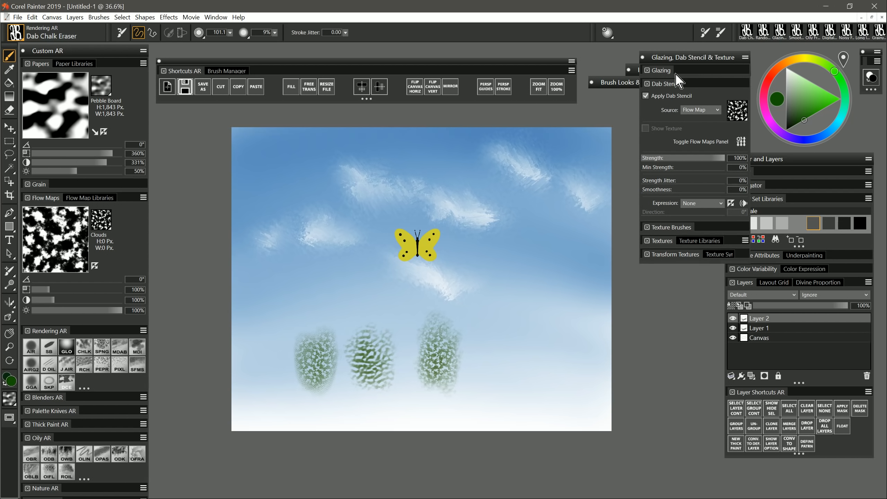
pyautogui.click(687, 229)
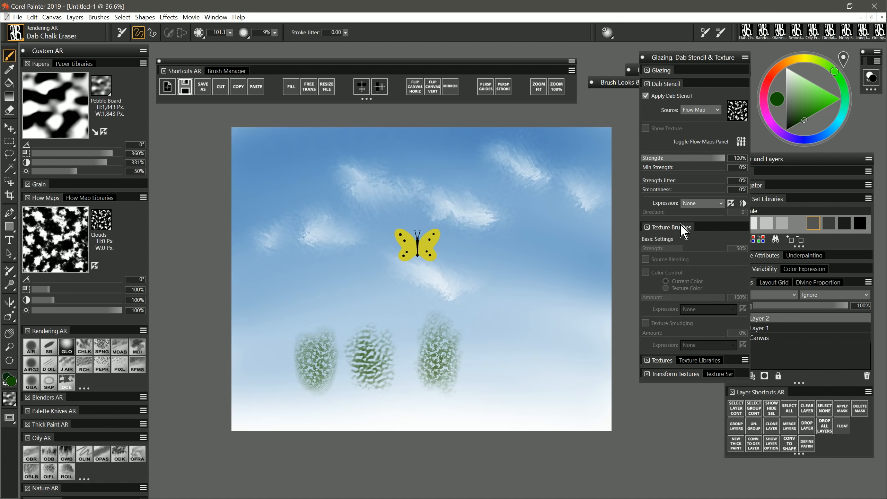
pyautogui.click(684, 229)
pyautogui.click(698, 57)
# Expand the Image Hose & Particles palette, lengthen the Particles - Nature AR brush list, and collapse that list.
pyautogui.click(686, 71)
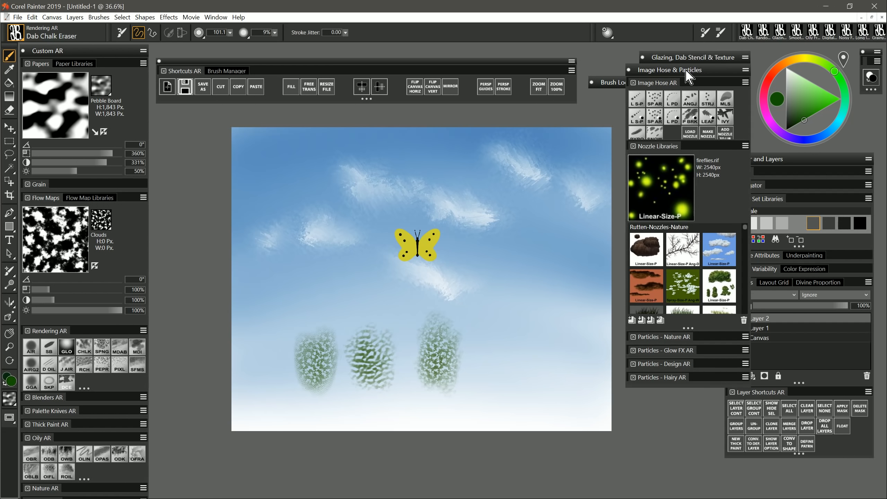
pyautogui.click(666, 337)
pyautogui.moveTo(687, 365); pyautogui.dragTo(683, 450)
pyautogui.click(670, 336)
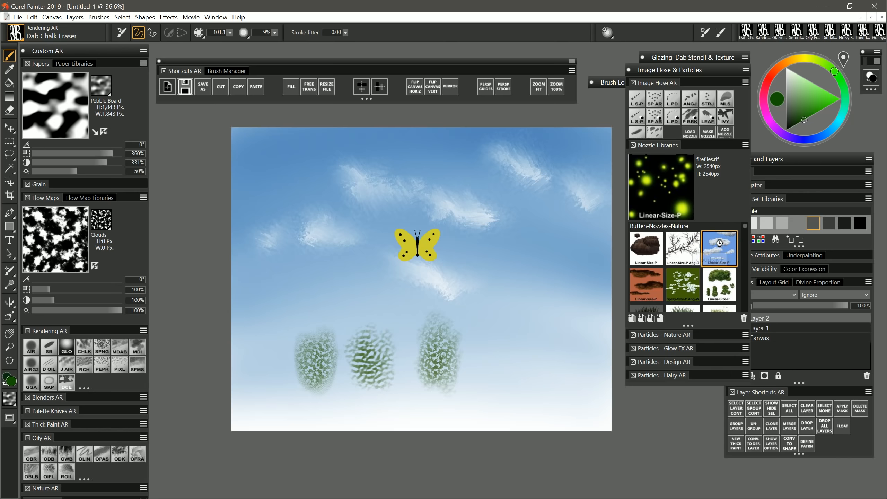
# Spray clouds across the upper sky and a foliage-large bush in the lower right with the Linear-Size-P AR image hose.
pyautogui.click(636, 99)
pyautogui.moveTo(355, 162)
pyautogui.mouseDown()
pyautogui.moveTo(328, 166)
pyautogui.moveTo(511, 178)
pyautogui.mouseUp()
pyautogui.click(726, 290)
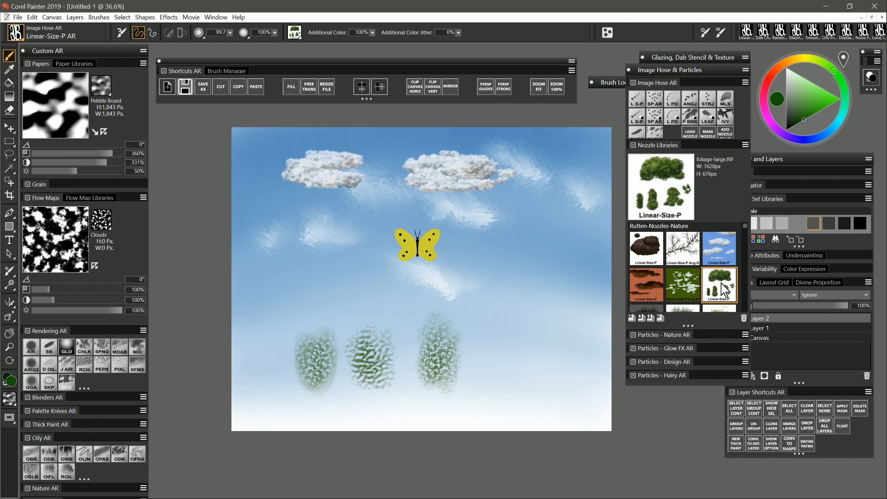
pyautogui.moveTo(518, 362)
pyautogui.mouseDown()
pyautogui.moveTo(518, 389)
pyautogui.moveTo(512, 355)
pyautogui.moveTo(534, 343)
pyautogui.moveTo(550, 375)
pyautogui.moveTo(541, 317)
pyautogui.moveTo(556, 314)
pyautogui.moveTo(581, 370)
pyautogui.mouseUp()
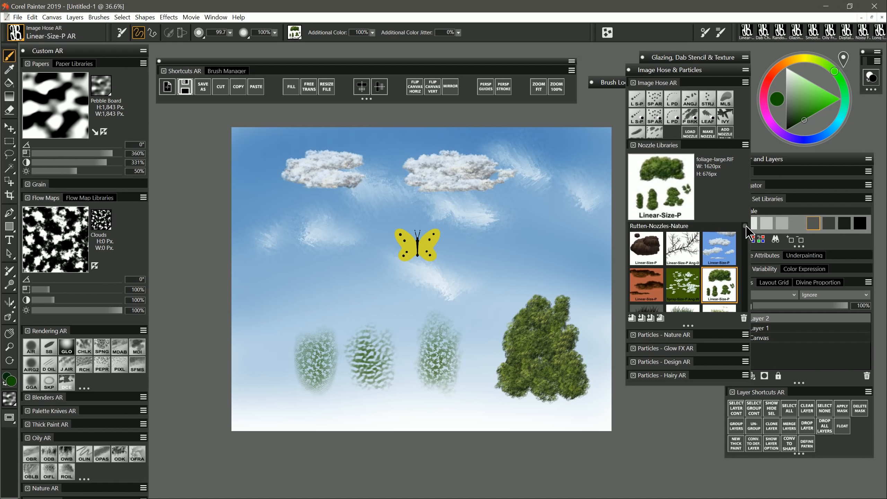
# Load the cracked overlay nozzle and spray crack textures to the right of and below the butterfly.
pyautogui.moveTo(745, 231); pyautogui.dragTo(744, 298)
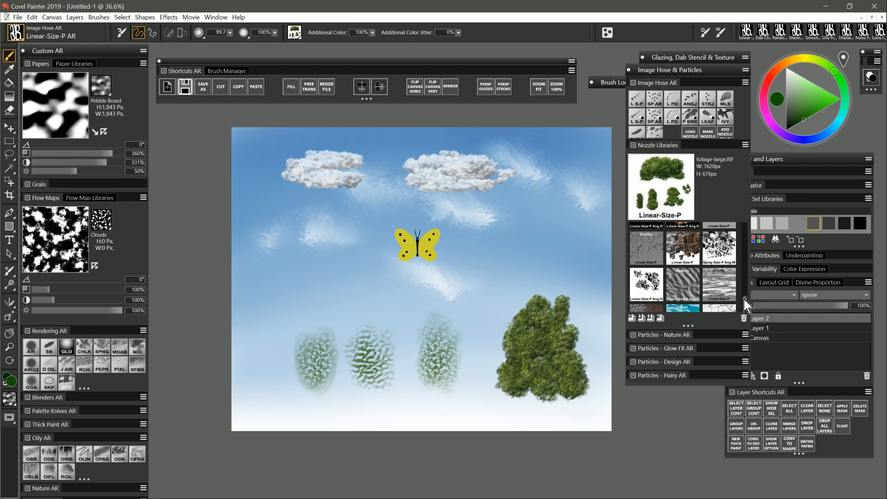
pyautogui.click(647, 249)
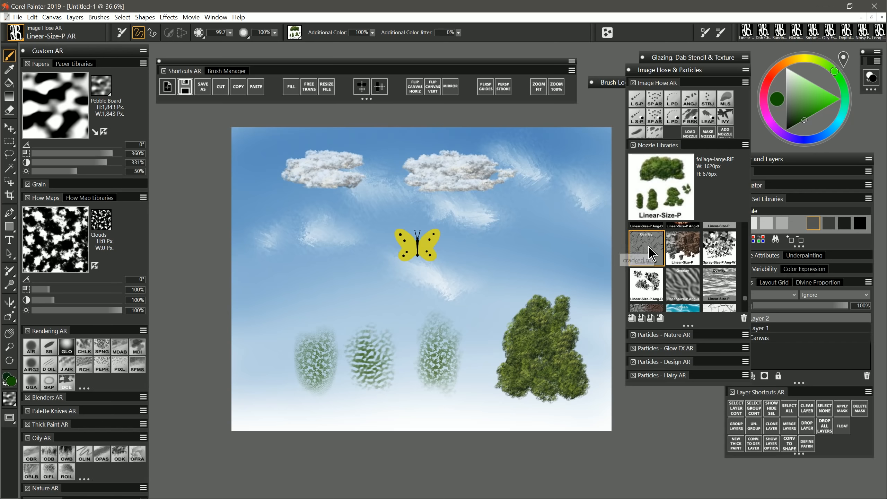
pyautogui.moveTo(487, 244)
pyautogui.mouseDown()
pyautogui.moveTo(472, 275)
pyautogui.moveTo(495, 281)
pyautogui.moveTo(507, 239)
pyautogui.moveTo(533, 237)
pyautogui.moveTo(566, 279)
pyautogui.mouseUp()
pyautogui.moveTo(453, 268); pyautogui.dragTo(293, 284)
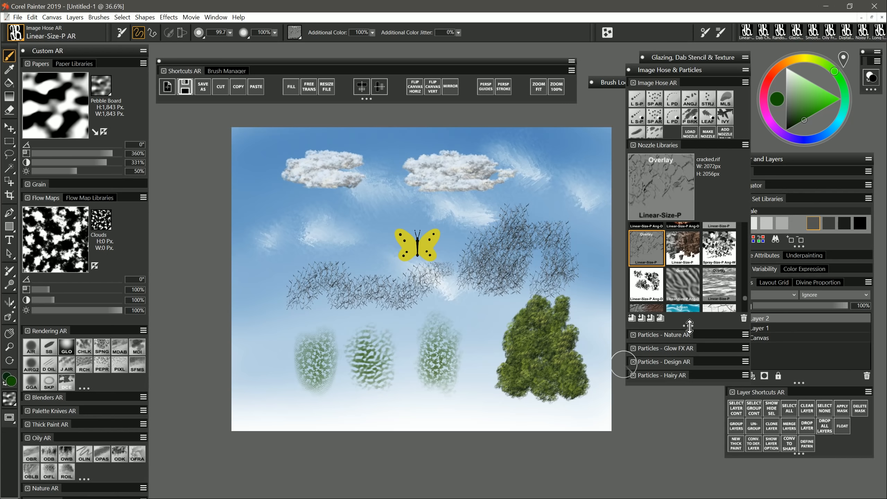
# Paint a bush and a palm to the left of the butterfly with the Bushes and Palm Leaf particle brushes.
pyautogui.click(661, 334)
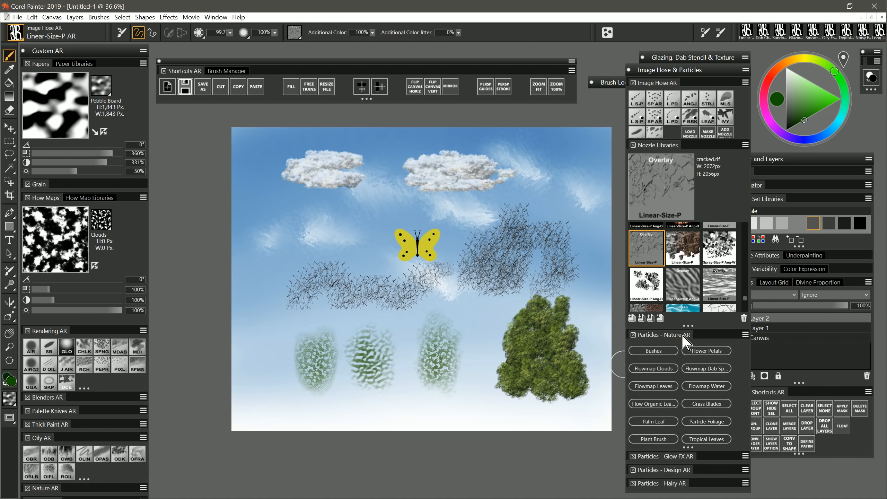
pyautogui.click(662, 351)
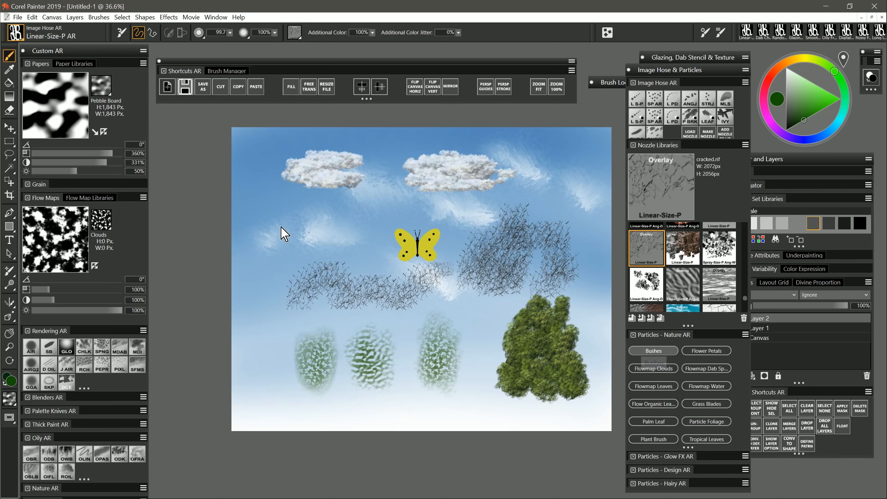
pyautogui.moveTo(280, 235)
pyautogui.mouseDown()
pyautogui.moveTo(279, 225)
pyautogui.moveTo(318, 220)
pyautogui.moveTo(325, 237)
pyautogui.mouseUp()
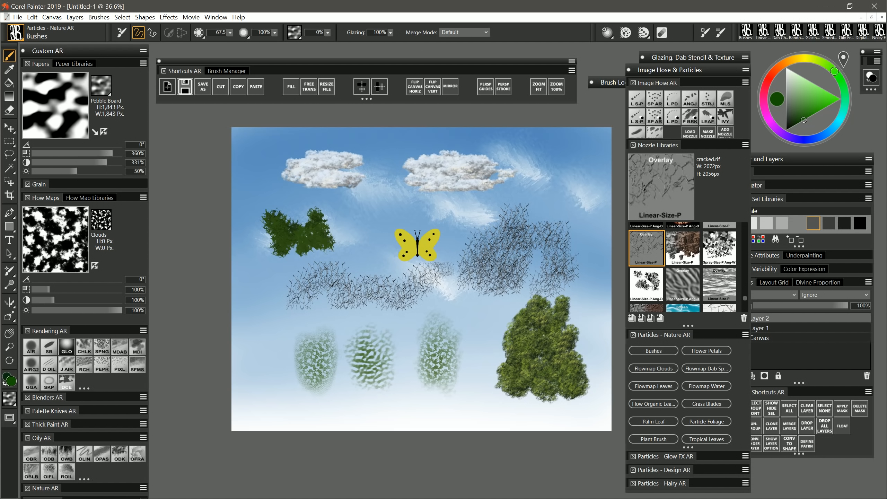
pyautogui.click(662, 421)
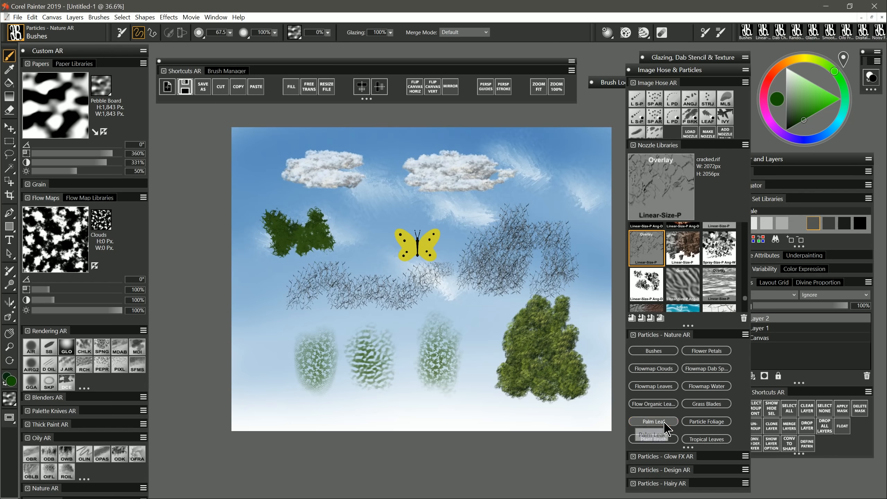
pyautogui.moveTo(362, 227)
pyautogui.mouseDown()
pyautogui.moveTo(339, 209)
pyautogui.moveTo(383, 219)
pyautogui.moveTo(338, 230)
pyautogui.mouseUp()
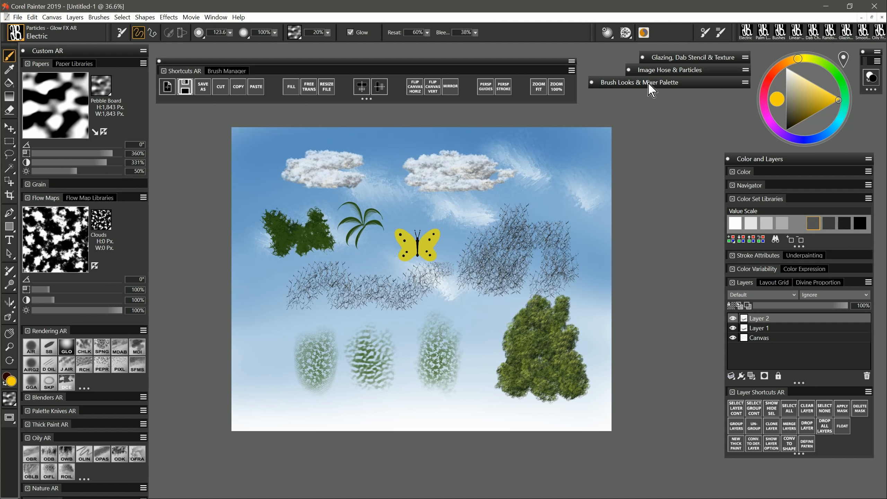
# Expand the Brush Looks & Mixer Palette and delete Layer 1 and Layer 2, keeping only the sky canvas.
pyautogui.click(653, 84)
pyautogui.click(866, 376)
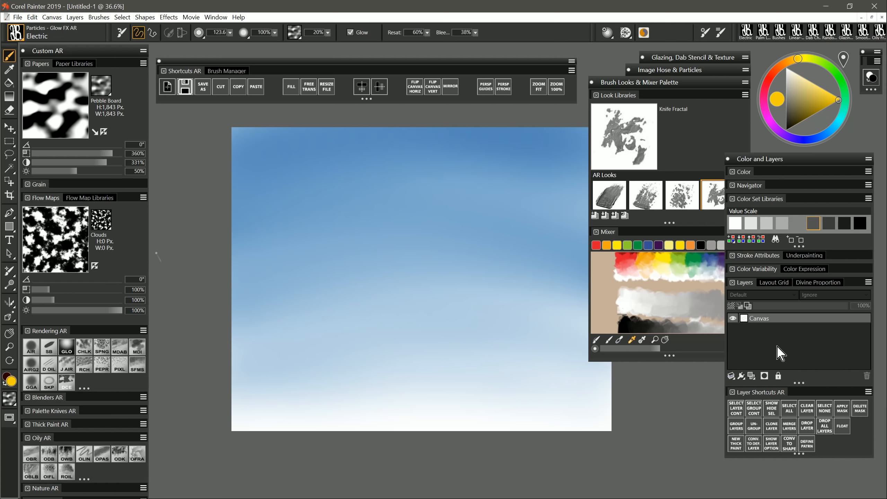
# Paint yellow thick-paint test strokes on the sky with the Knife Canvas, Knife Break and Knife Rocky looks.
pyautogui.click(613, 193)
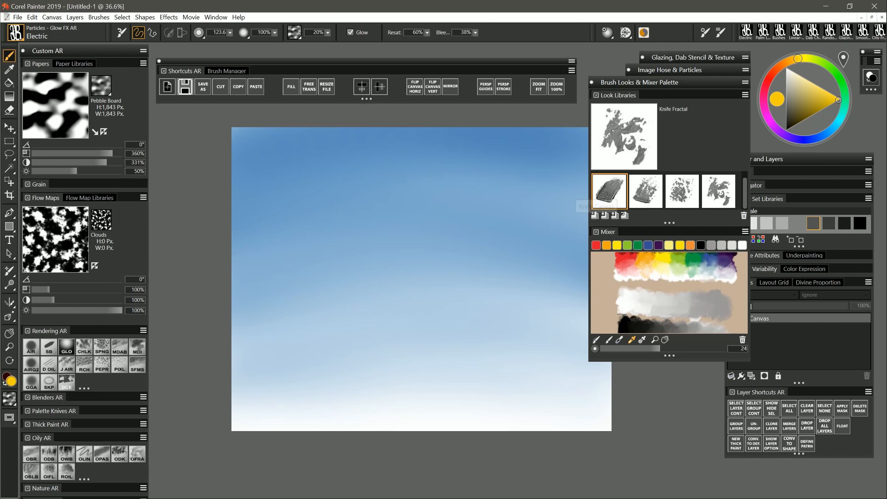
pyautogui.moveTo(310, 225)
pyautogui.mouseDown()
pyautogui.moveTo(354, 206)
pyautogui.moveTo(352, 186)
pyautogui.moveTo(339, 195)
pyautogui.moveTo(364, 195)
pyautogui.moveTo(368, 205)
pyautogui.moveTo(366, 182)
pyautogui.moveTo(372, 198)
pyautogui.moveTo(362, 228)
pyautogui.moveTo(377, 208)
pyautogui.moveTo(360, 222)
pyautogui.moveTo(393, 210)
pyautogui.moveTo(387, 236)
pyautogui.moveTo(391, 224)
pyautogui.moveTo(355, 259)
pyautogui.moveTo(397, 217)
pyautogui.moveTo(393, 241)
pyautogui.moveTo(372, 264)
pyautogui.moveTo(353, 240)
pyautogui.moveTo(387, 265)
pyautogui.moveTo(394, 248)
pyautogui.moveTo(375, 240)
pyautogui.moveTo(381, 246)
pyautogui.moveTo(382, 233)
pyautogui.moveTo(383, 248)
pyautogui.moveTo(393, 247)
pyautogui.moveTo(386, 232)
pyautogui.moveTo(375, 244)
pyautogui.moveTo(388, 250)
pyautogui.moveTo(392, 230)
pyautogui.moveTo(419, 212)
pyautogui.moveTo(415, 253)
pyautogui.mouseUp()
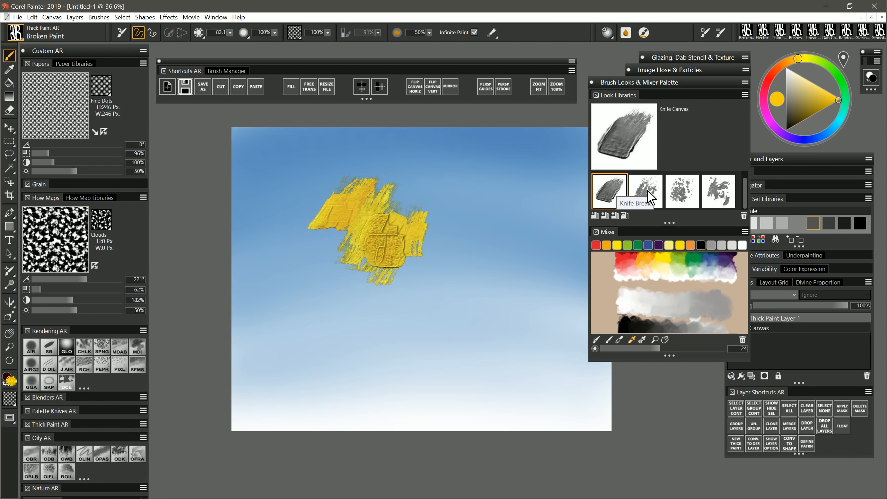
pyautogui.click(646, 192)
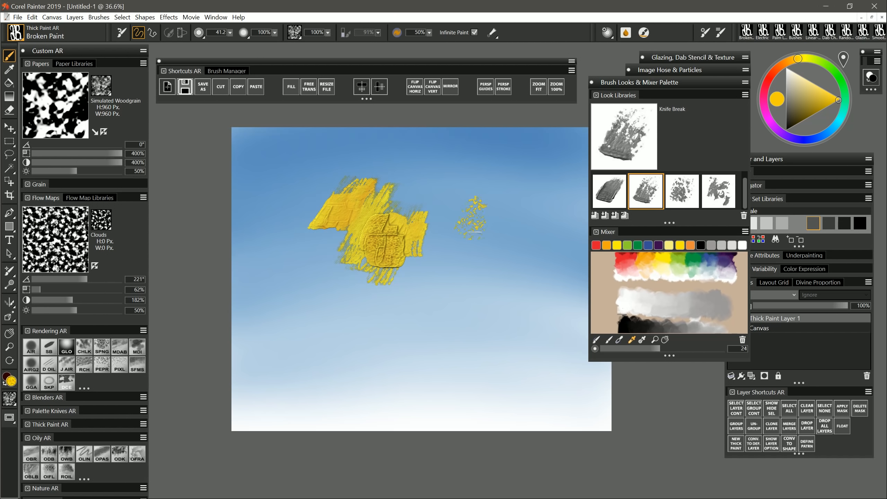
pyautogui.moveTo(475, 221)
pyautogui.mouseDown()
pyautogui.moveTo(490, 243)
pyautogui.moveTo(492, 197)
pyautogui.moveTo(502, 232)
pyautogui.moveTo(500, 201)
pyautogui.moveTo(517, 213)
pyautogui.moveTo(511, 204)
pyautogui.mouseUp()
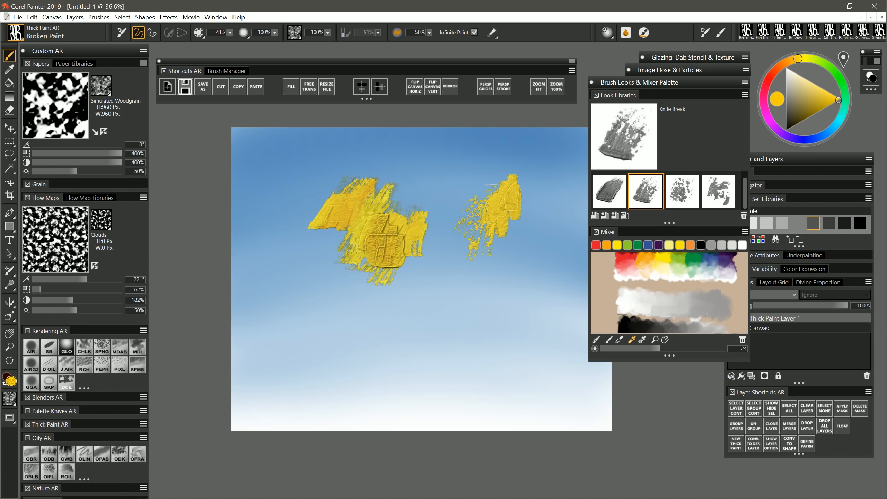
pyautogui.click(685, 198)
pyautogui.moveTo(455, 284)
pyautogui.mouseDown()
pyautogui.moveTo(454, 295)
pyautogui.moveTo(470, 290)
pyautogui.mouseUp()
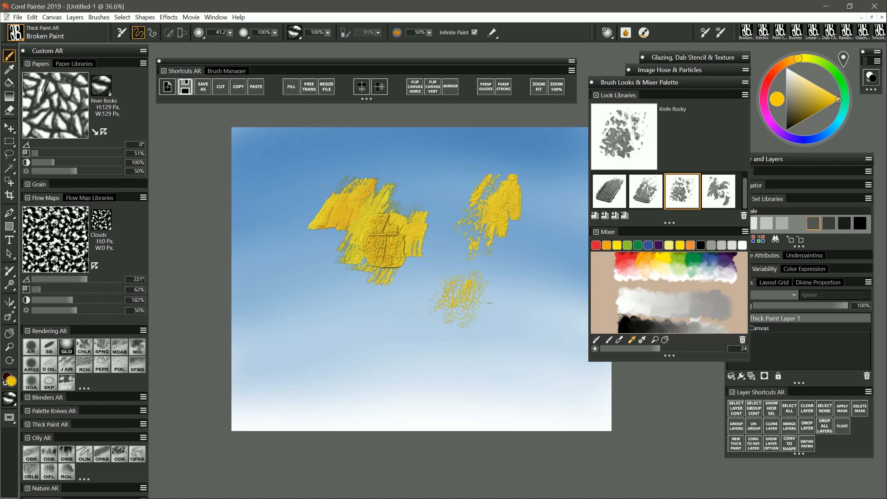
# Scale the River Rocks paper to 264% and paint larger-grained yellow Knife Rocky strokes to the right of the small speckled patch.
pyautogui.click(80, 153)
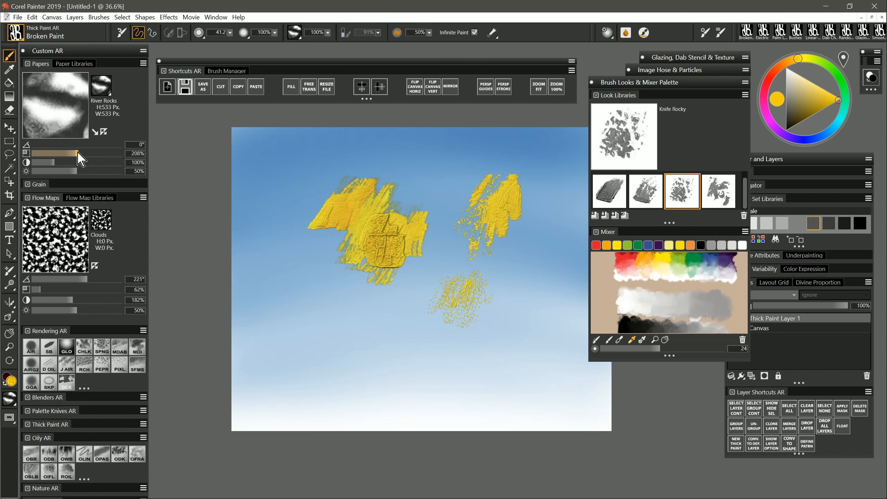
pyautogui.click(89, 154)
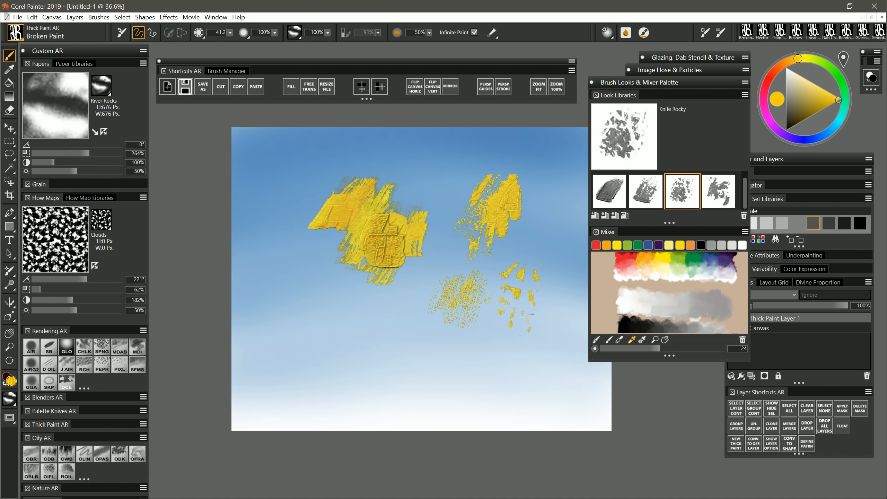
pyautogui.moveTo(540, 326)
pyautogui.mouseDown()
pyautogui.moveTo(499, 334)
pyautogui.moveTo(512, 301)
pyautogui.mouseUp()
pyautogui.moveTo(510, 332)
pyautogui.mouseDown()
pyautogui.moveTo(520, 349)
pyautogui.moveTo(571, 354)
pyautogui.mouseUp()
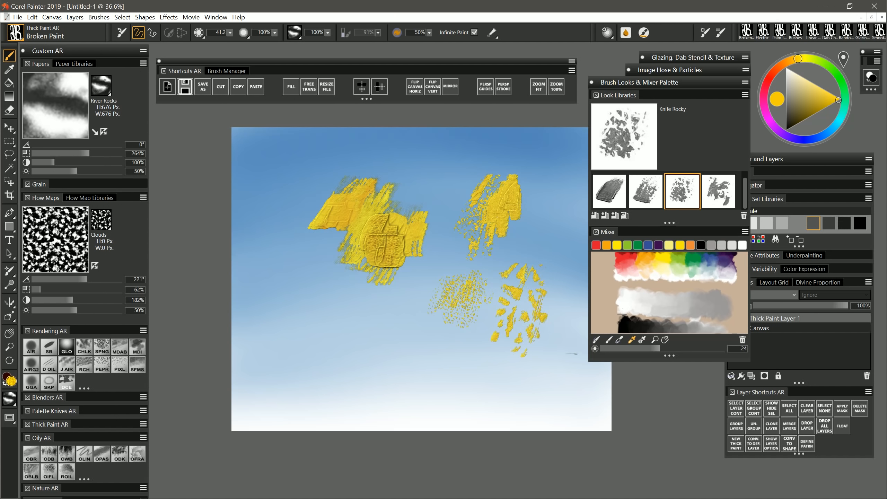
# With the Knife Fractal look, paint yellow strokes at the canvas's lower left, and red-orange strokes beside them using multiple colors sampled from the Mixer.
pyautogui.click(718, 192)
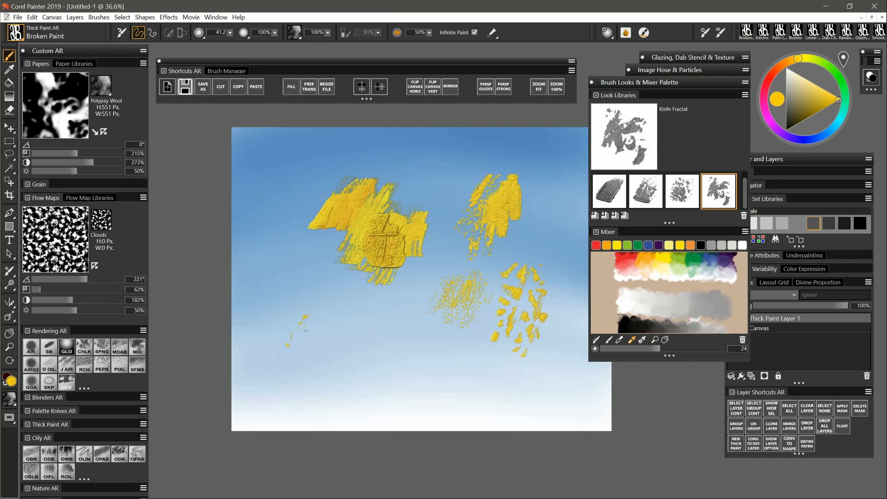
pyautogui.moveTo(320, 342)
pyautogui.mouseDown()
pyautogui.moveTo(323, 291)
pyautogui.moveTo(320, 308)
pyautogui.moveTo(346, 372)
pyautogui.moveTo(379, 343)
pyautogui.mouseUp()
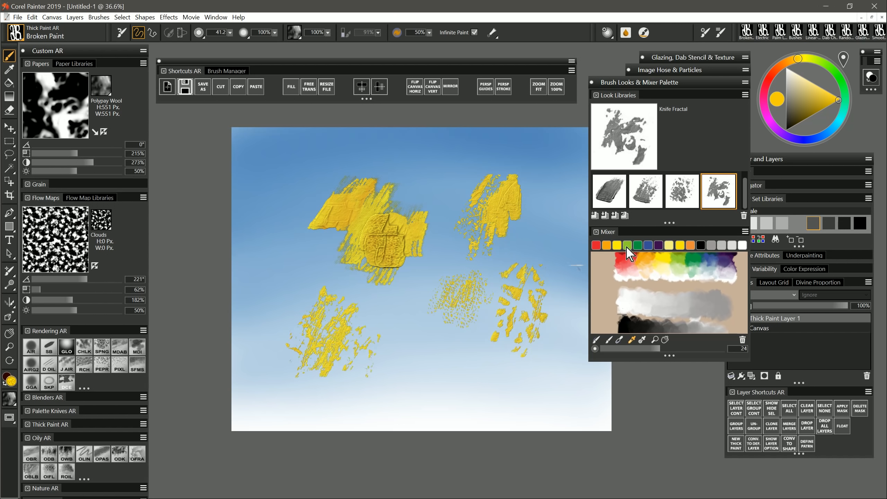
pyautogui.click(622, 259)
pyautogui.click(643, 340)
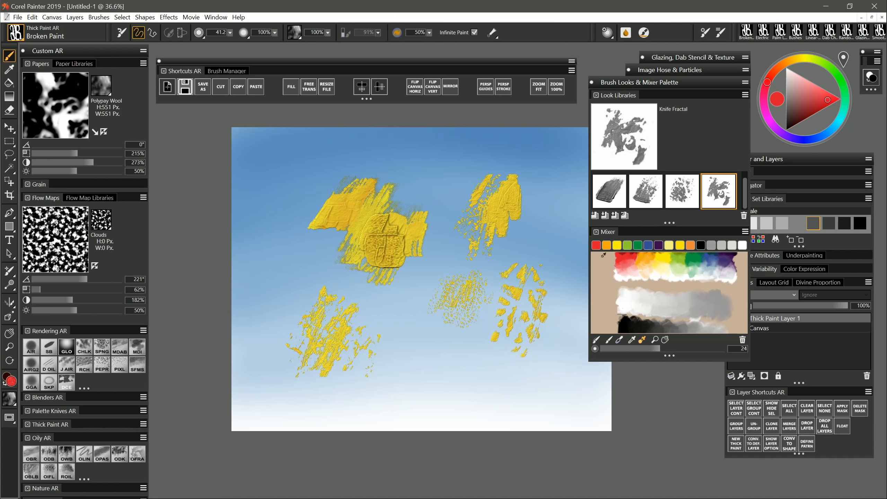
pyautogui.moveTo(393, 355)
pyautogui.mouseDown()
pyautogui.moveTo(414, 336)
pyautogui.moveTo(423, 367)
pyautogui.moveTo(419, 349)
pyautogui.moveTo(433, 369)
pyautogui.moveTo(447, 337)
pyautogui.moveTo(454, 382)
pyautogui.moveTo(490, 390)
pyautogui.mouseUp()
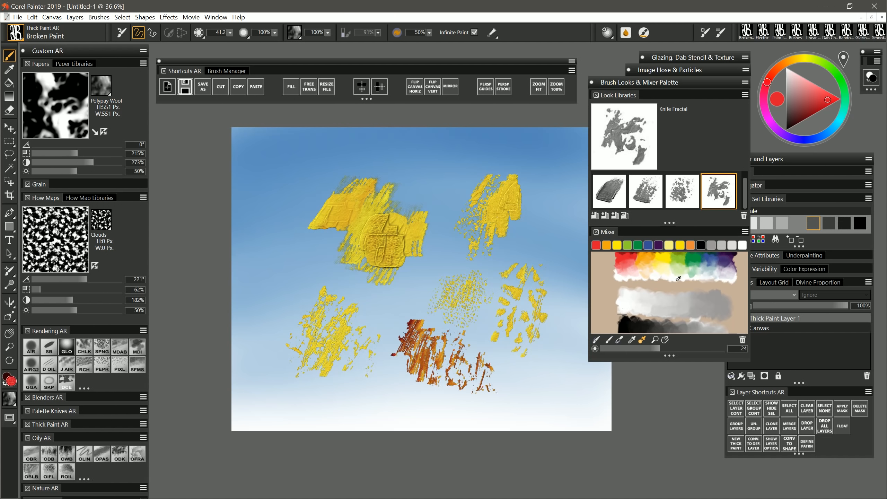